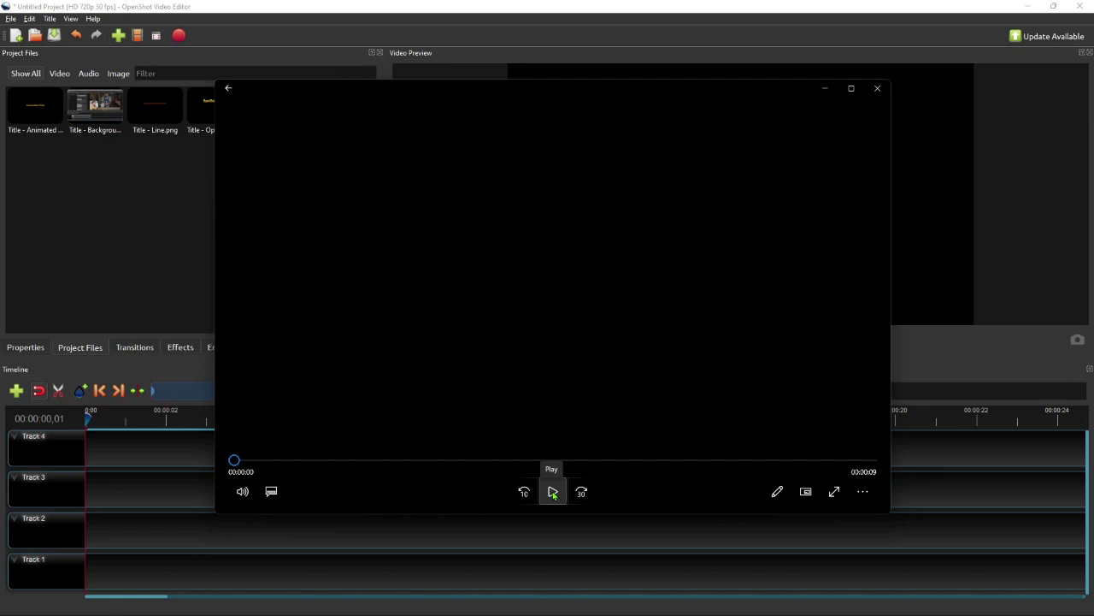
Play the animated title demo in Movies & TV, then pause it around 00:00:07.
click(553, 493)
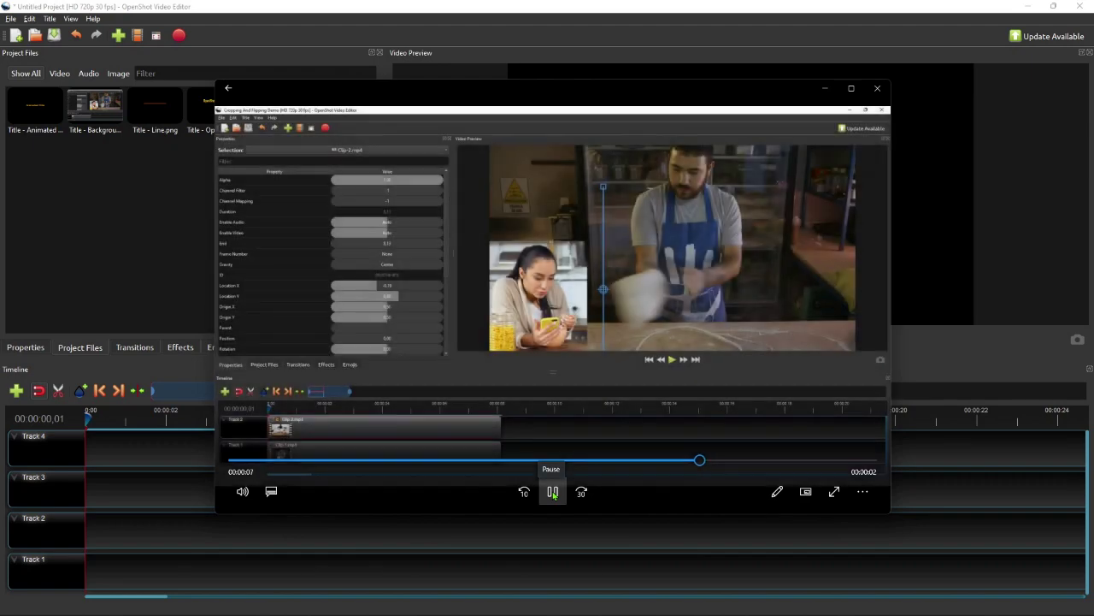
click(553, 492)
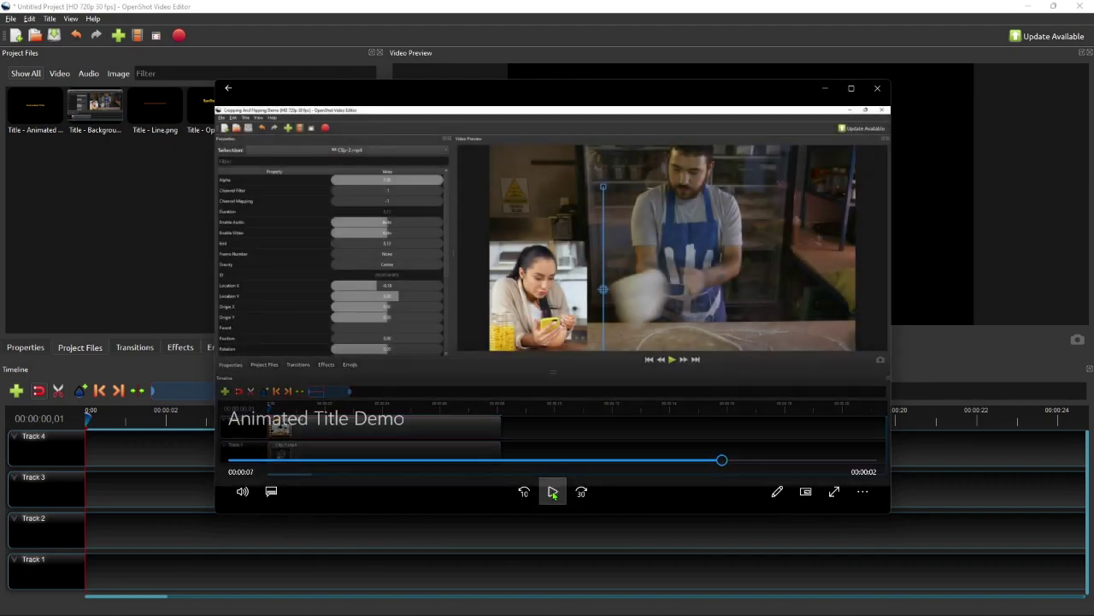
Close the video player, flip through the title PNGs in Picasa, and minimise the viewer.
key(alt+F4)
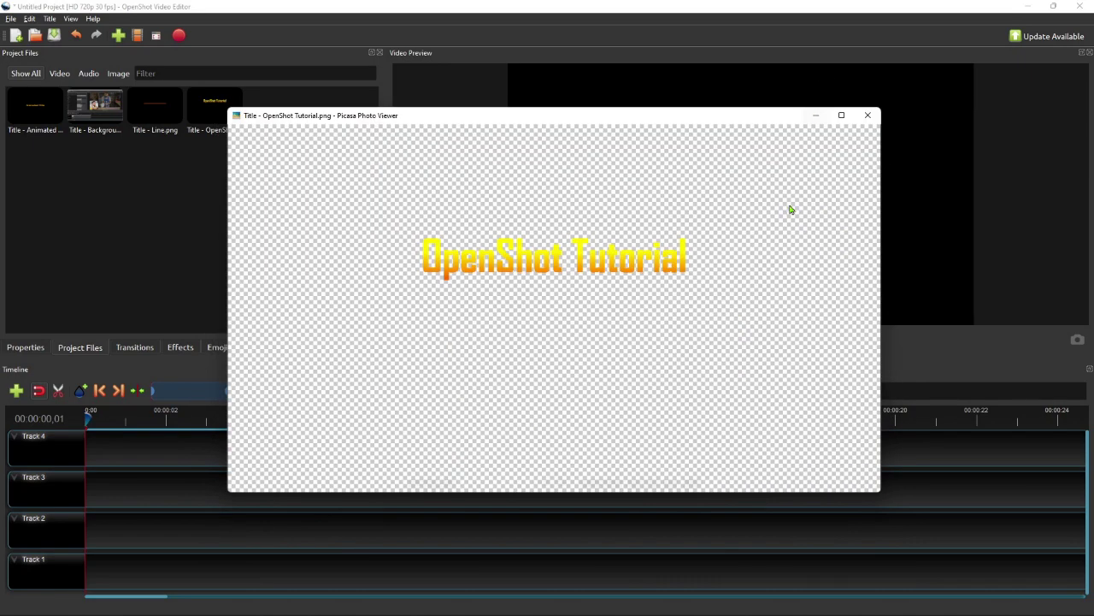
key(Left)
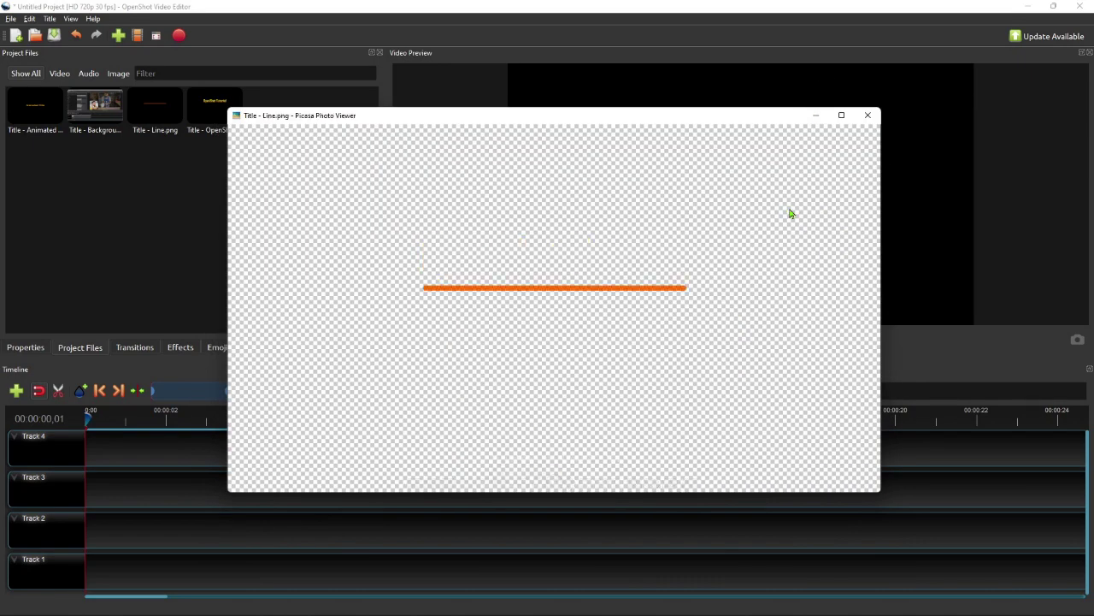
key(Left)
key(Right)
key(Right)
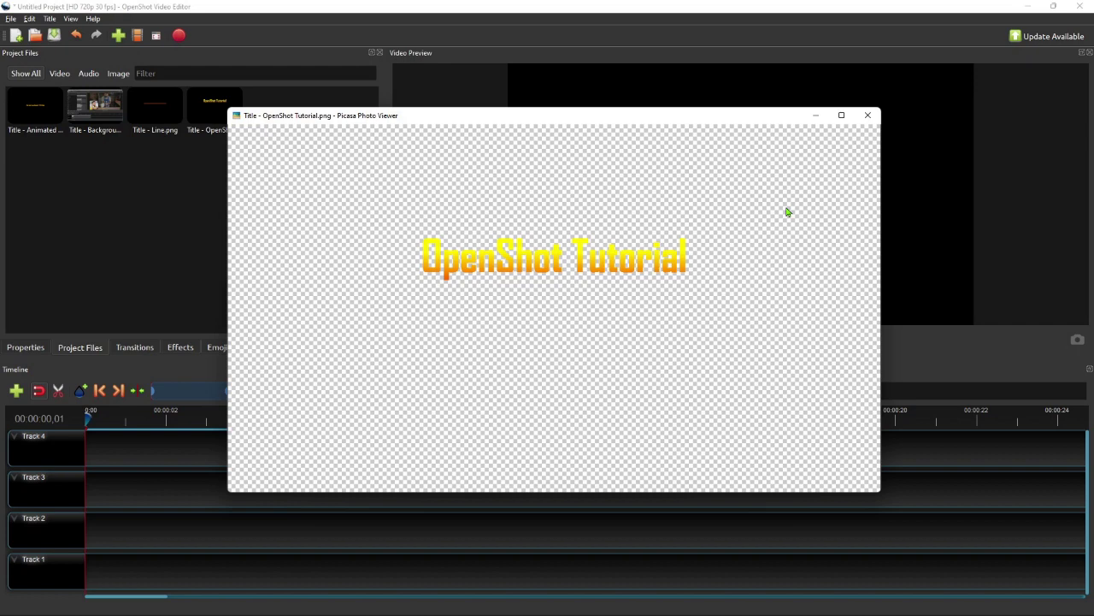
click(816, 114)
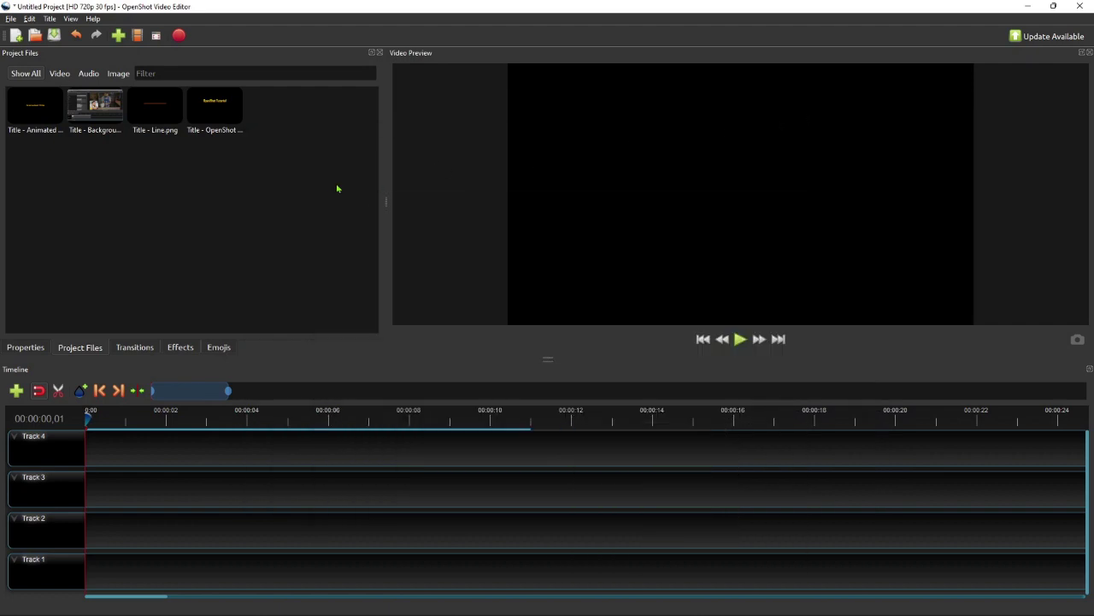
Place Title - Line.png at the very start of Track 4.
drag(39, 168, 239, 110)
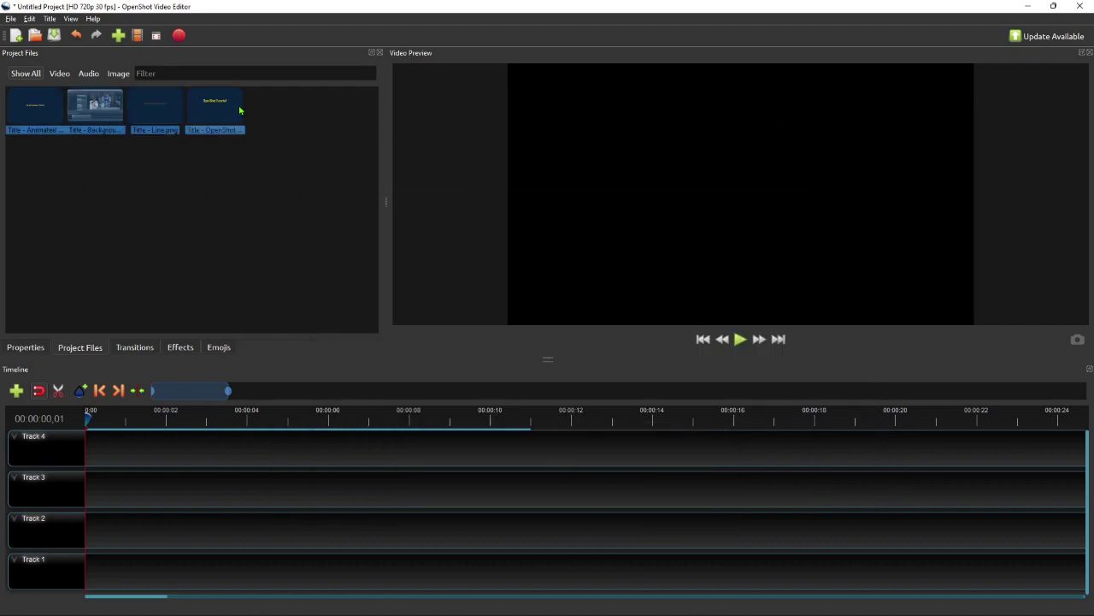
click(236, 179)
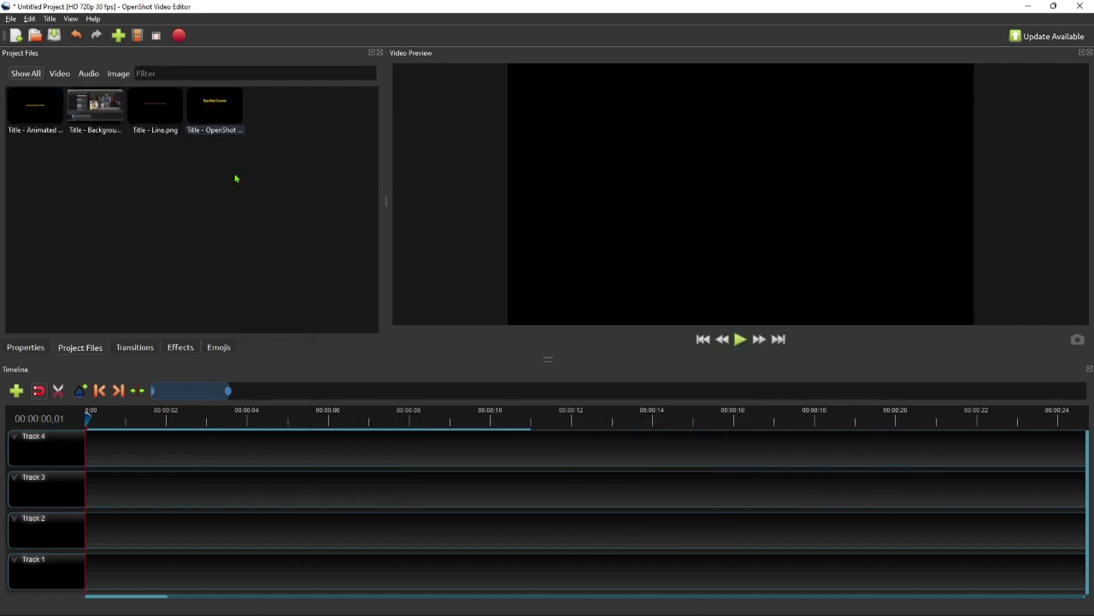
drag(156, 124, 163, 441)
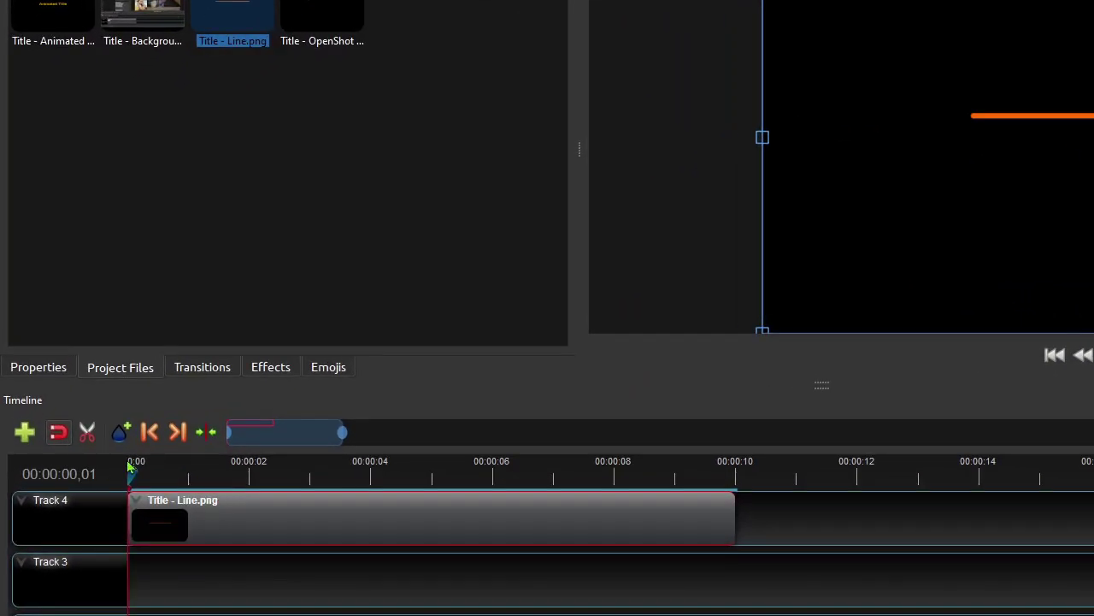
Set the line clip's starting Scale X to 0,05.
click(37, 366)
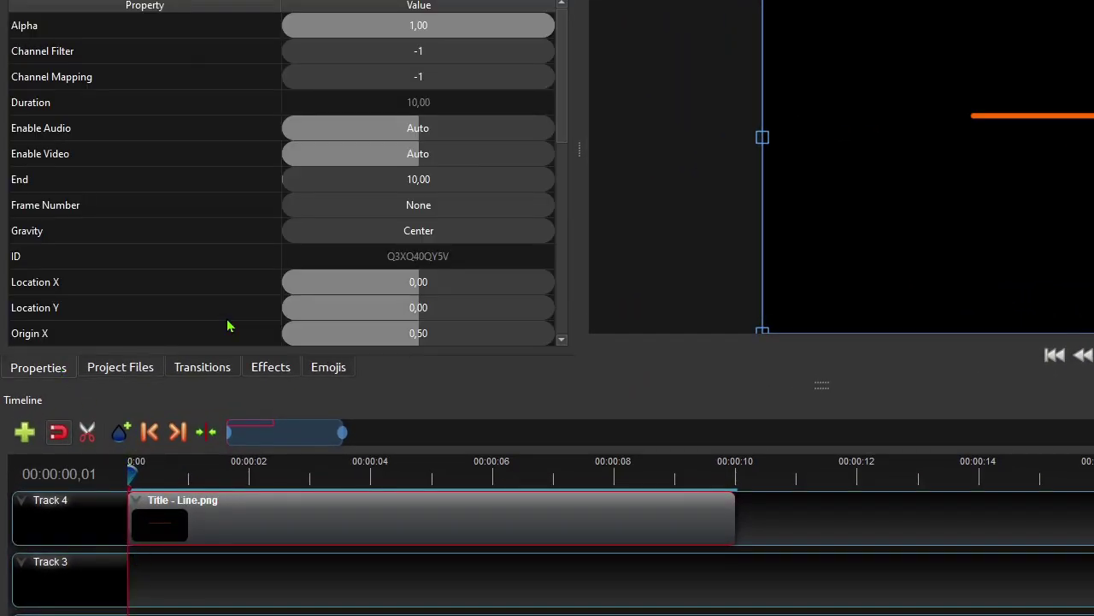
scroll(238, 244, down, 2)
scroll(238, 244, down, 3)
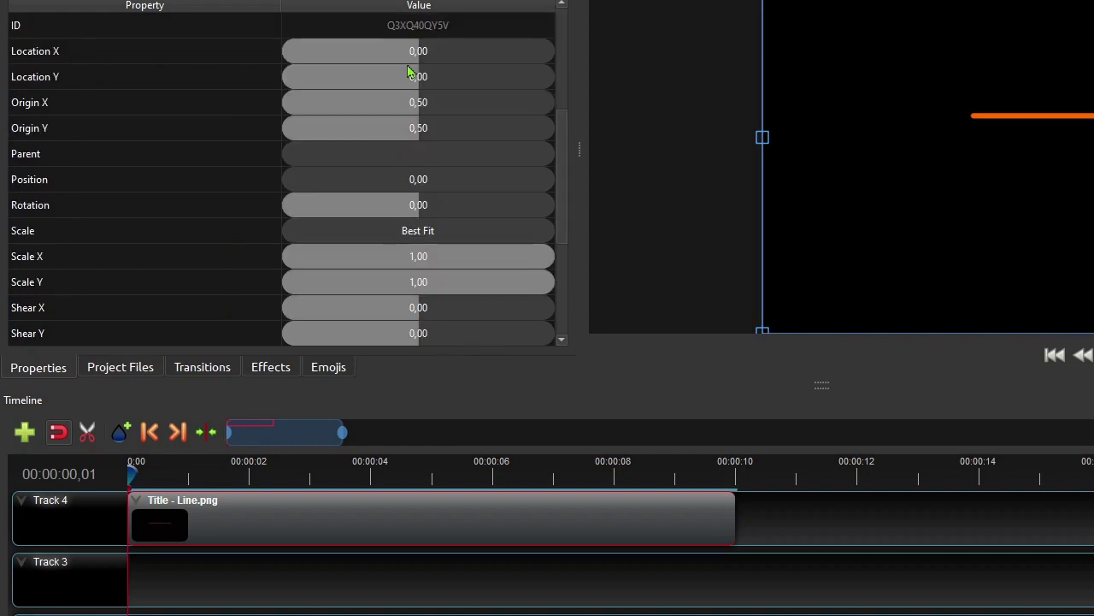
double_click(454, 254)
text(0,05)
key(Return)
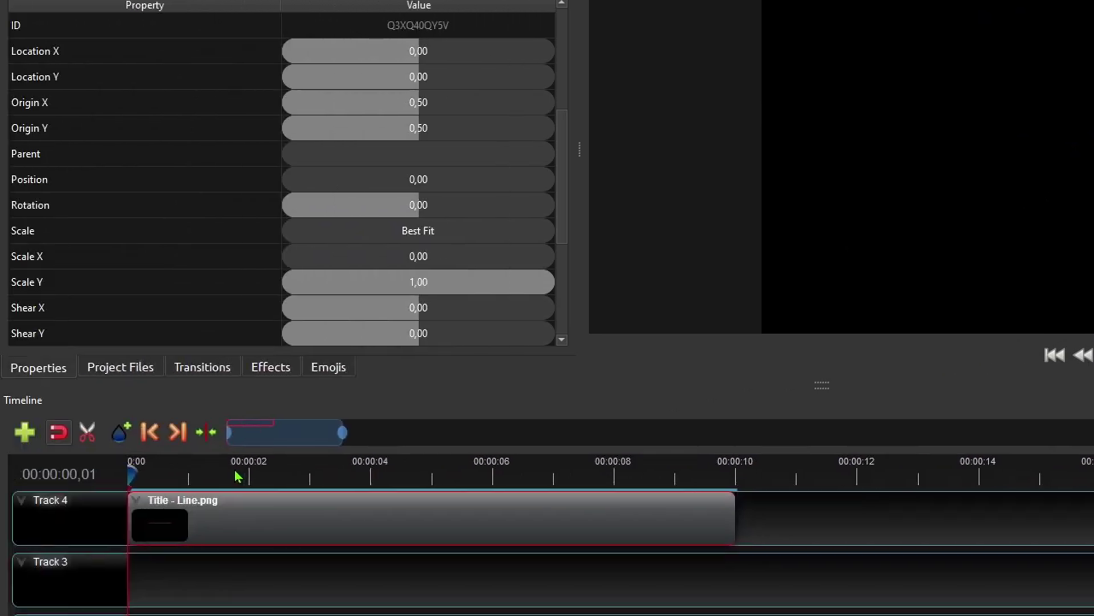
Keyframe the line's Scale X to 1 at 00:00:00,30.
click(189, 476)
key(Left)
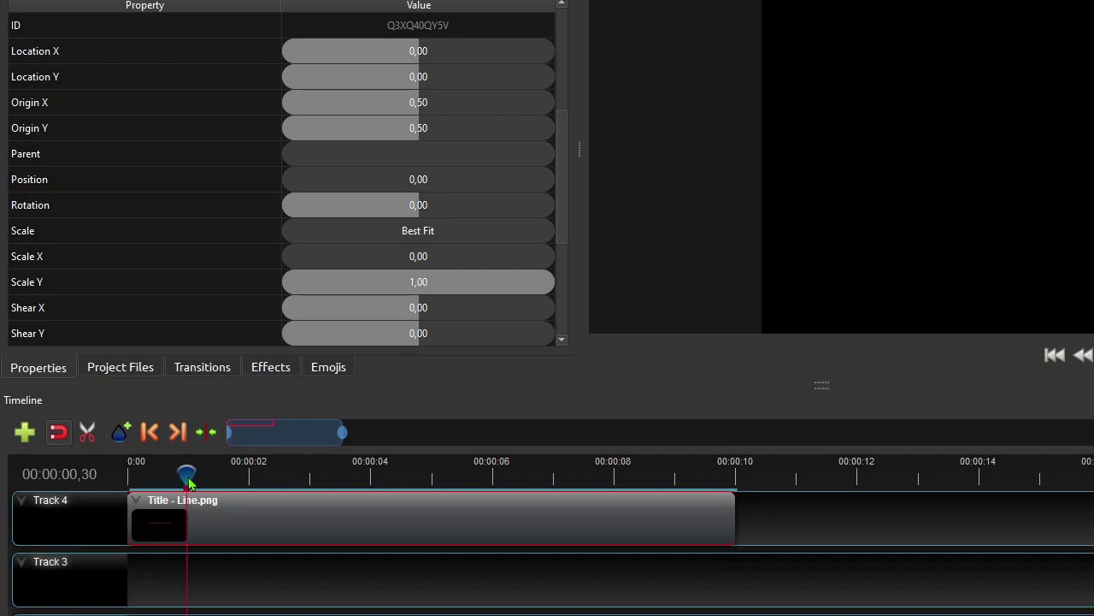
double_click(420, 257)
text(1)
key(Return)
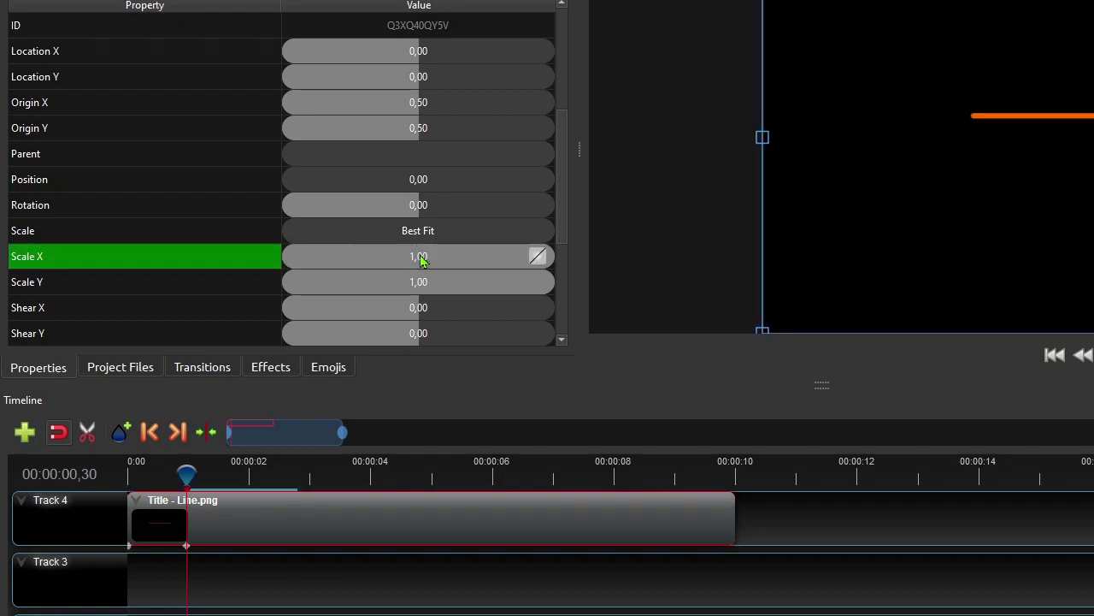
Give the Scale X keyframe an Ease Out (Expo) curve and play the animation from the start.
right_click(543, 262)
mouse_move(581, 265)
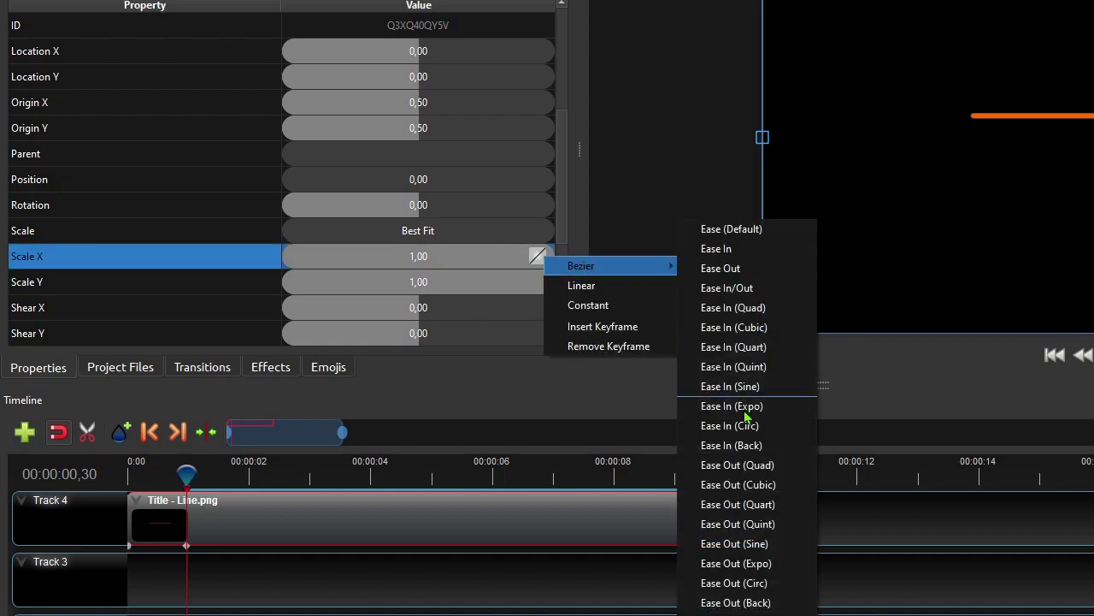
click(744, 563)
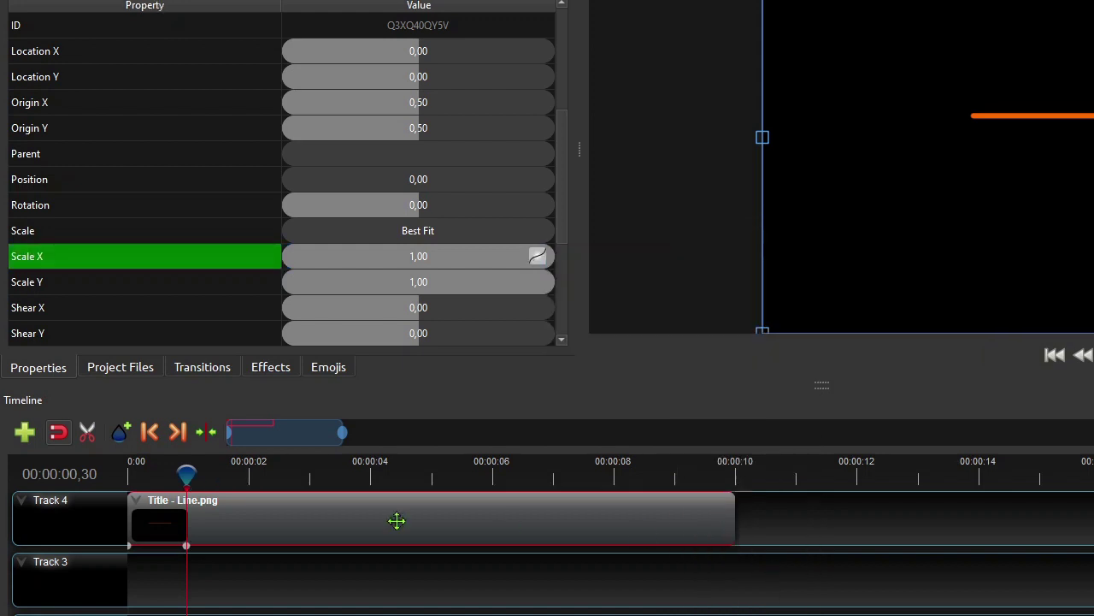
click(149, 432)
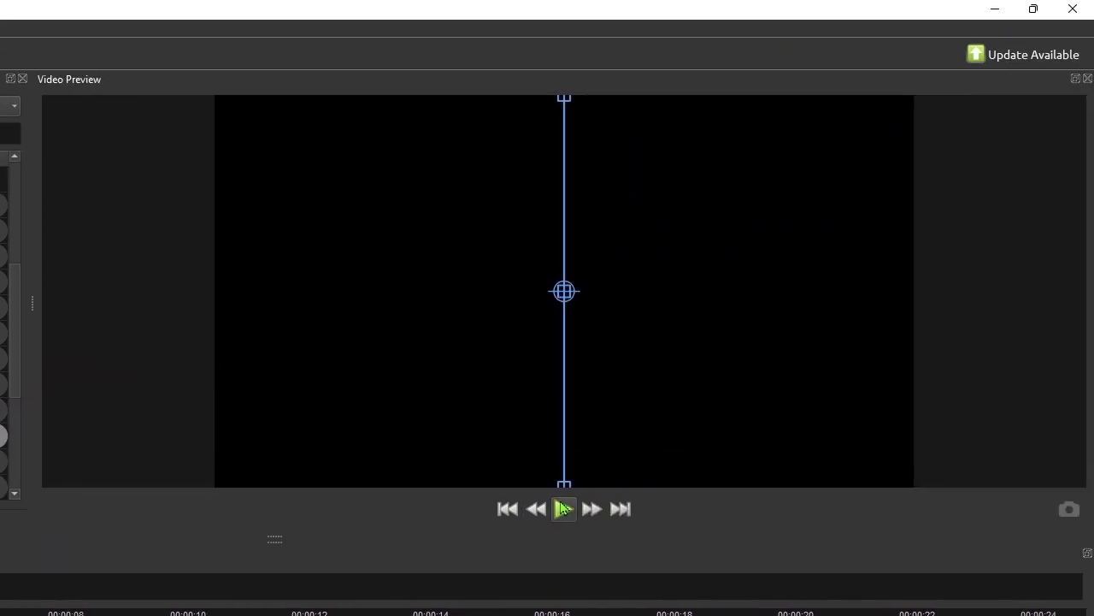
click(564, 509)
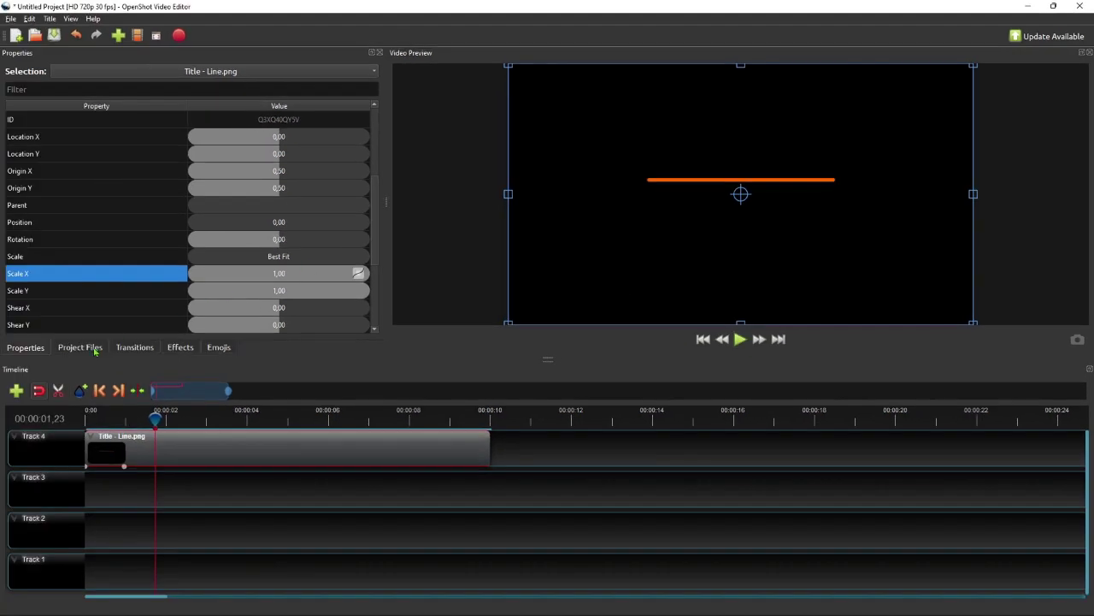
Place Title - OpenShot Tutorial.png on Track 3 at the 00:00:00,30 marker.
click(80, 347)
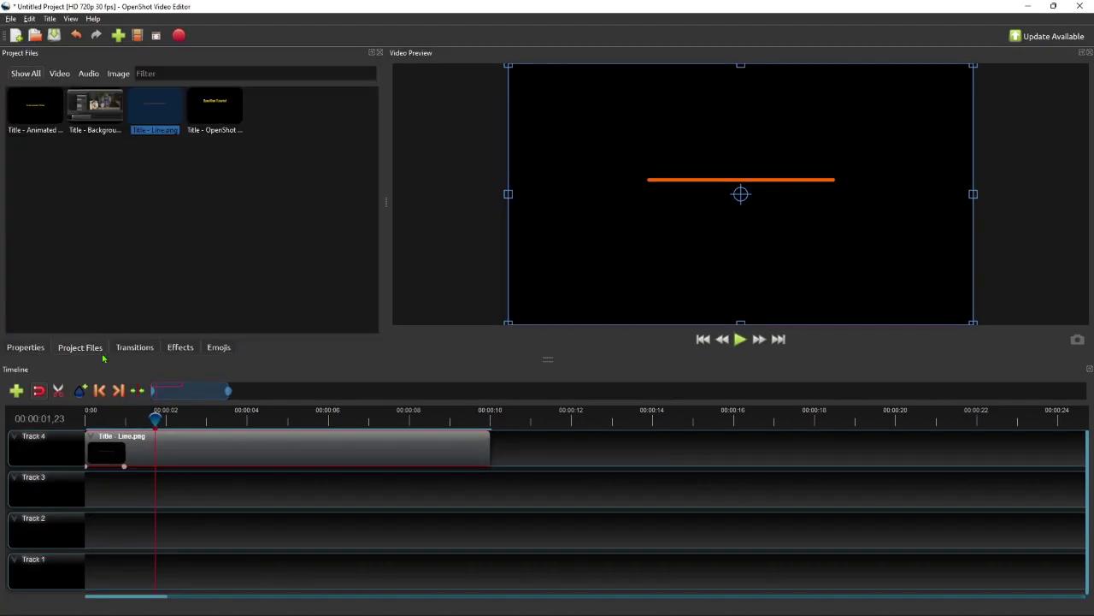
click(224, 115)
click(99, 390)
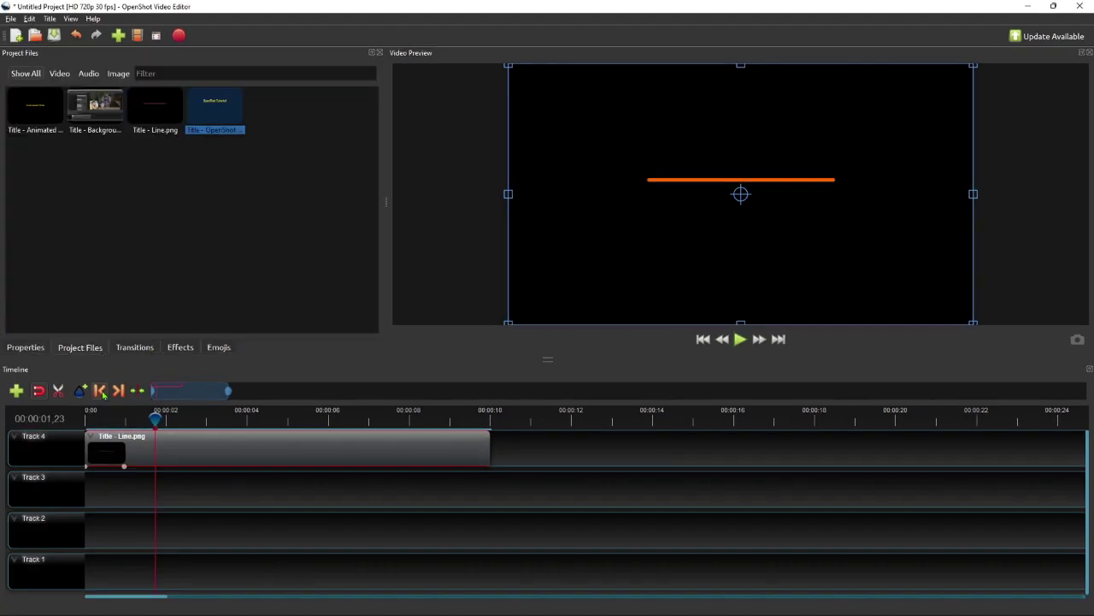
drag(216, 108, 222, 494)
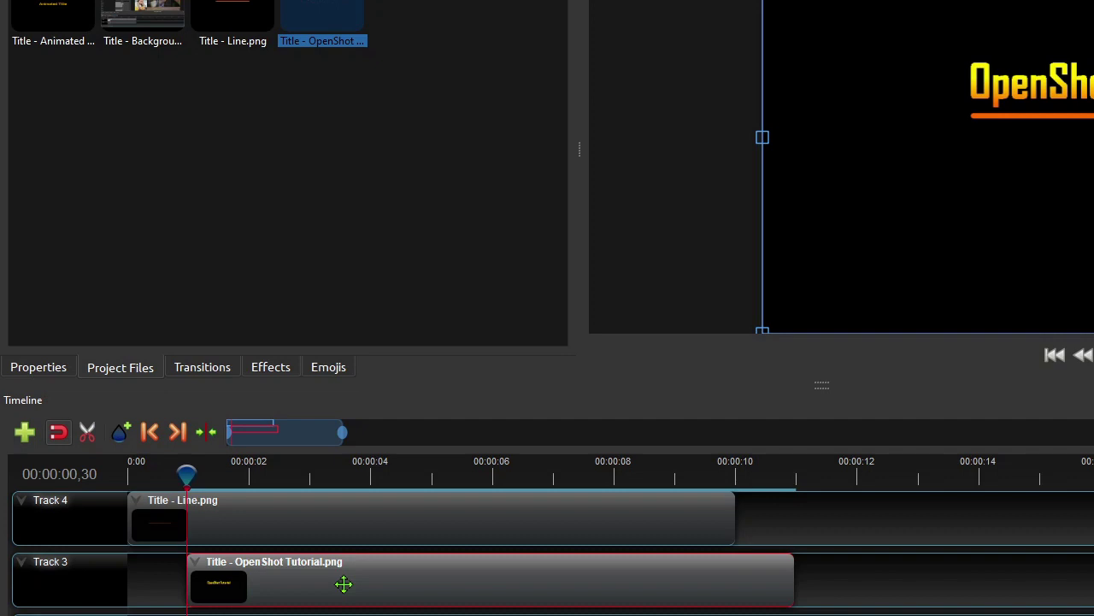
Set the line clip's Alpha to 0,5.
click(287, 507)
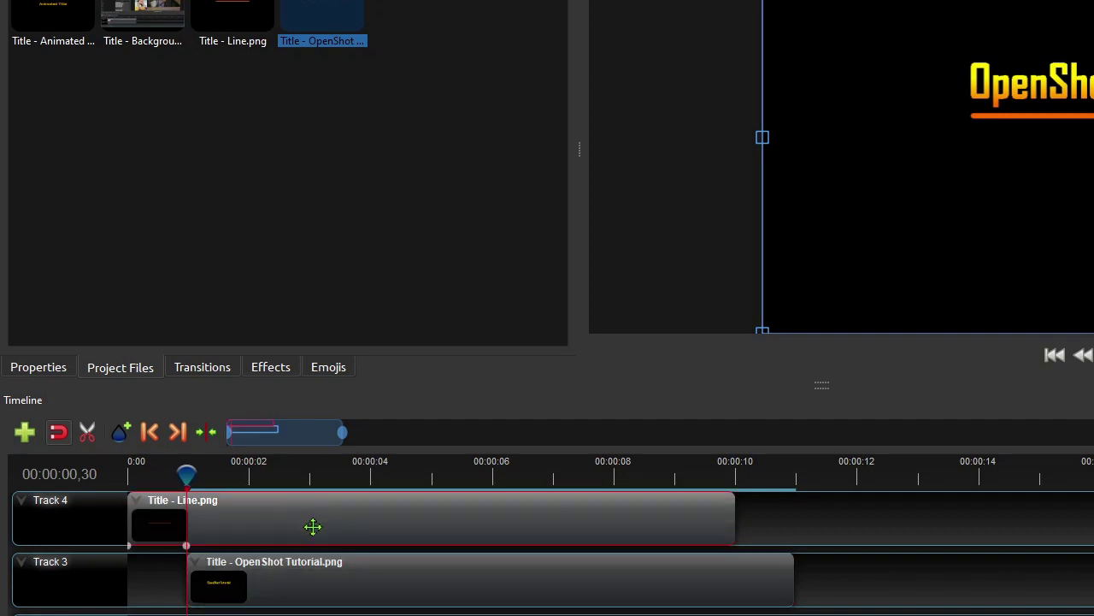
click(62, 364)
double_click(435, 25)
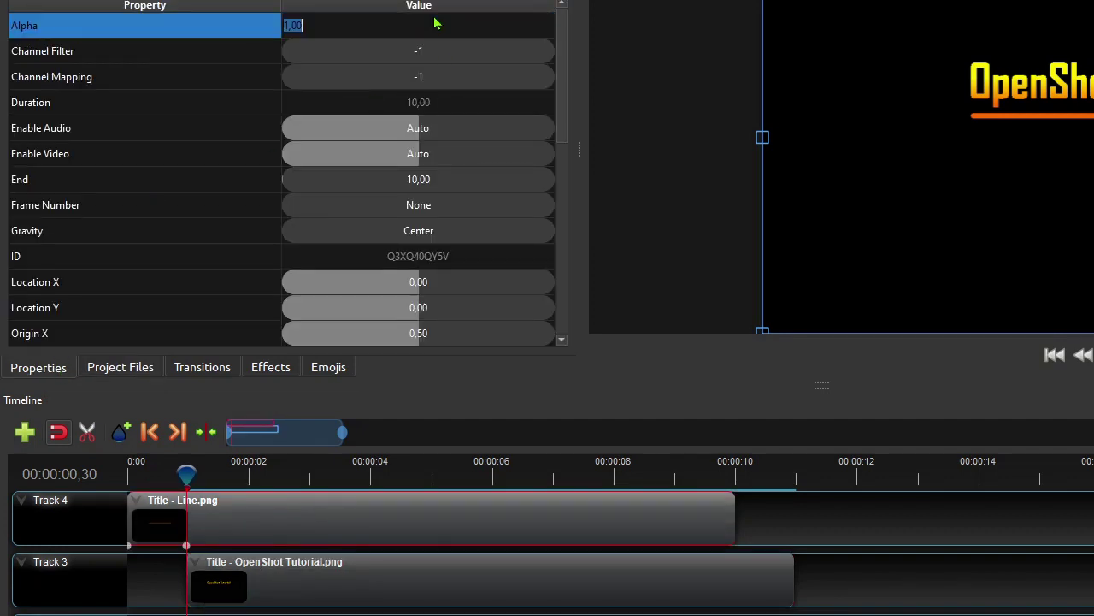
text(0,5)
key(Return)
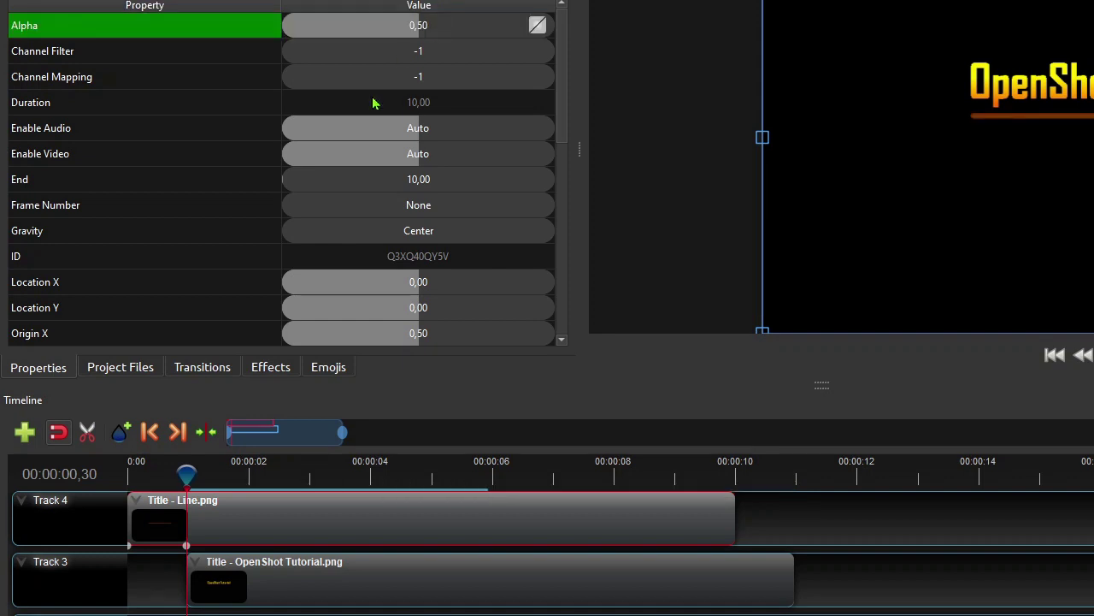
Move the OpenShot Tutorial title down to Location Y 0,13, just below the line.
click(295, 571)
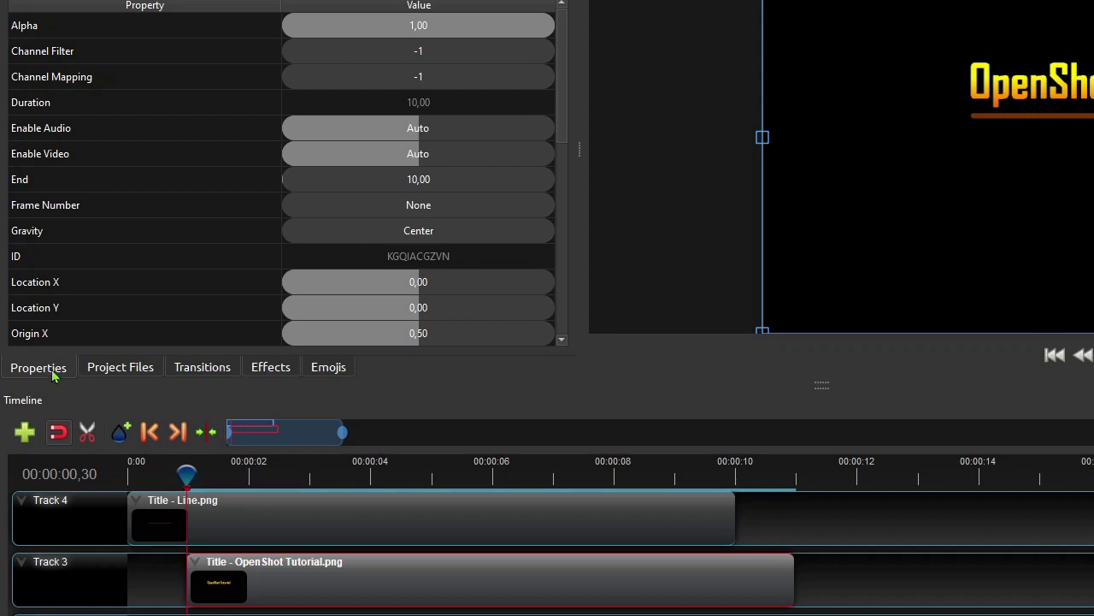
scroll(447, 255, down, 2)
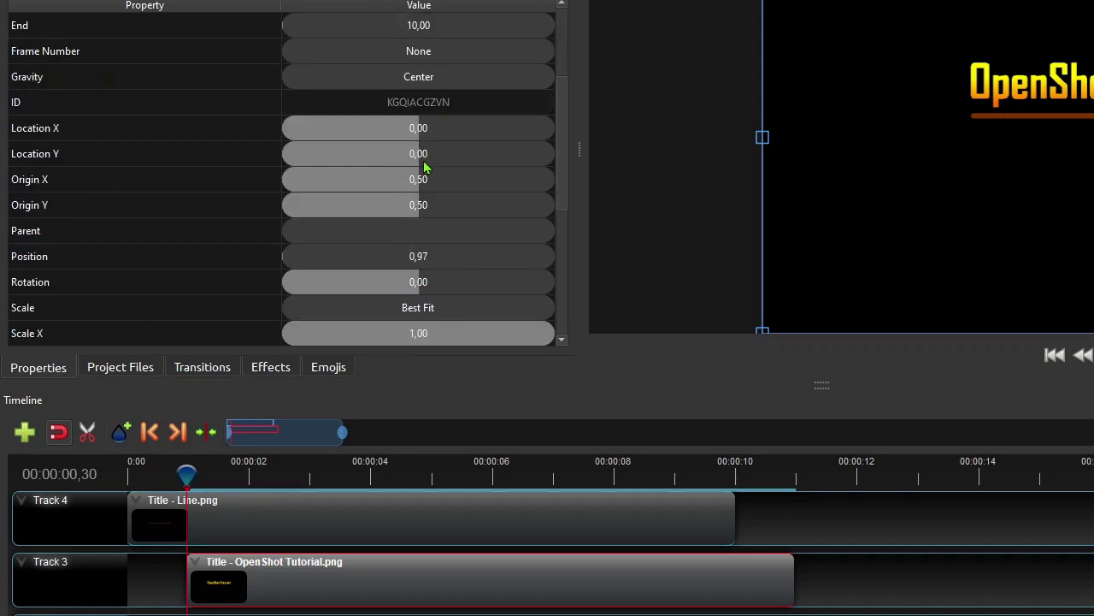
drag(419, 155, 436, 169)
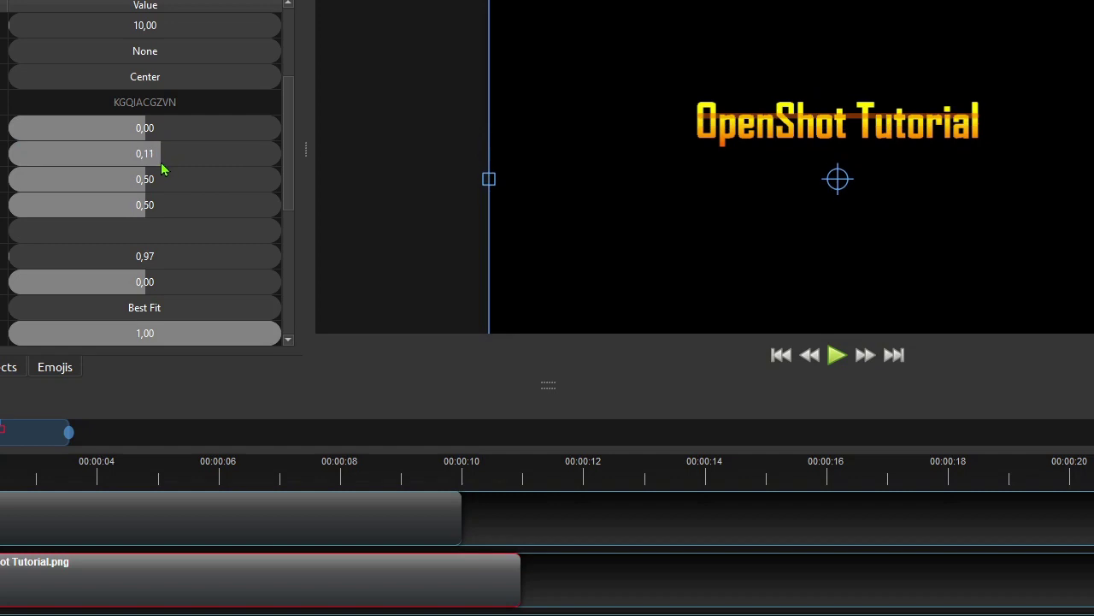
drag(164, 169, 166, 173)
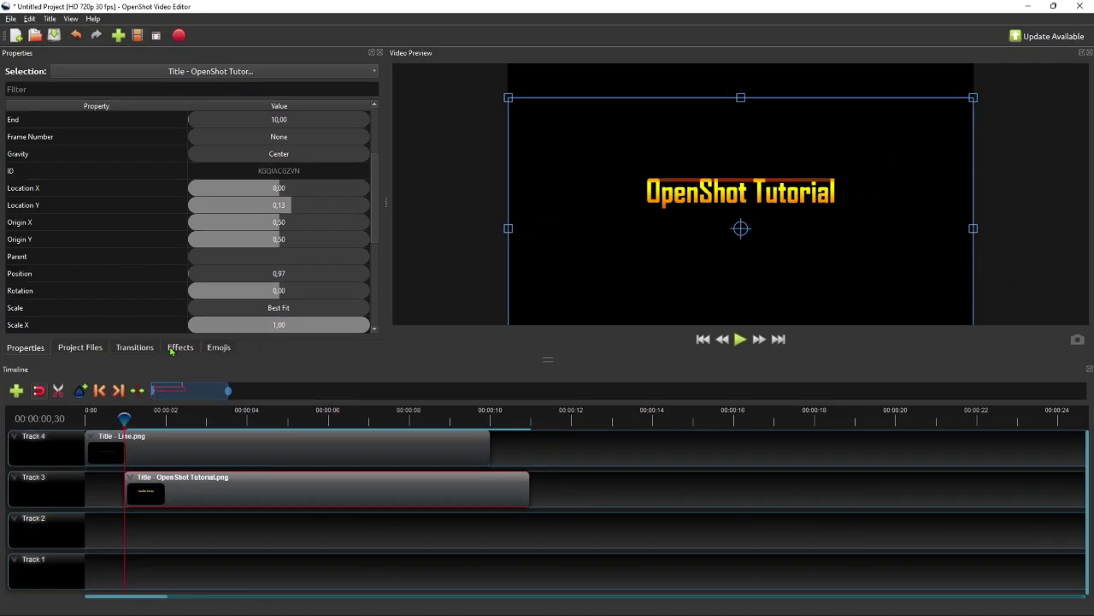
Apply the Crop effect to the OpenShot Tutorial title clip and show its settings.
click(119, 353)
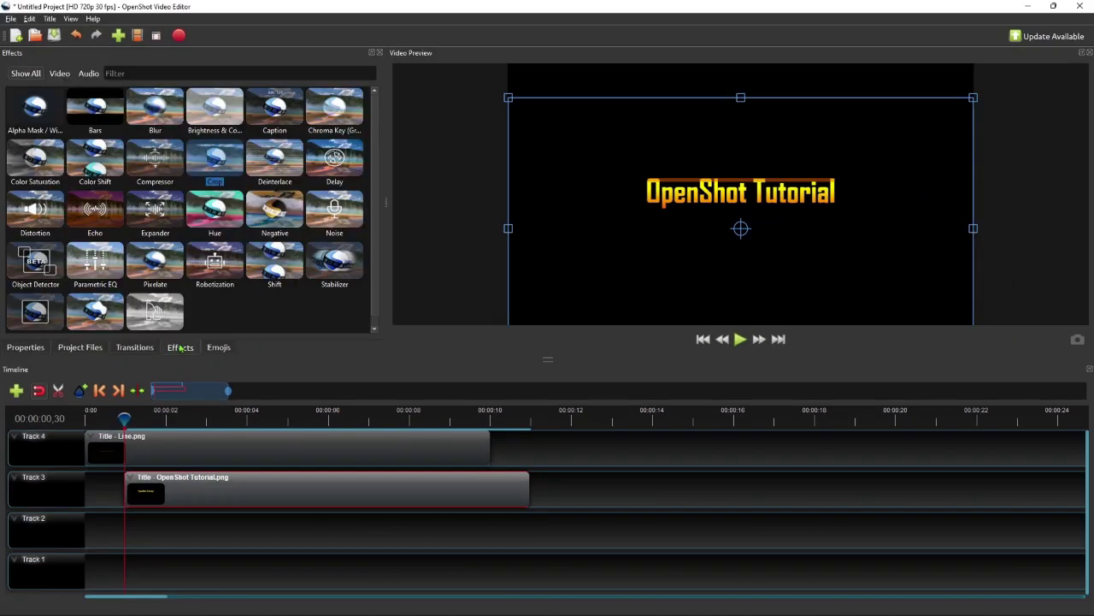
drag(205, 161, 169, 495)
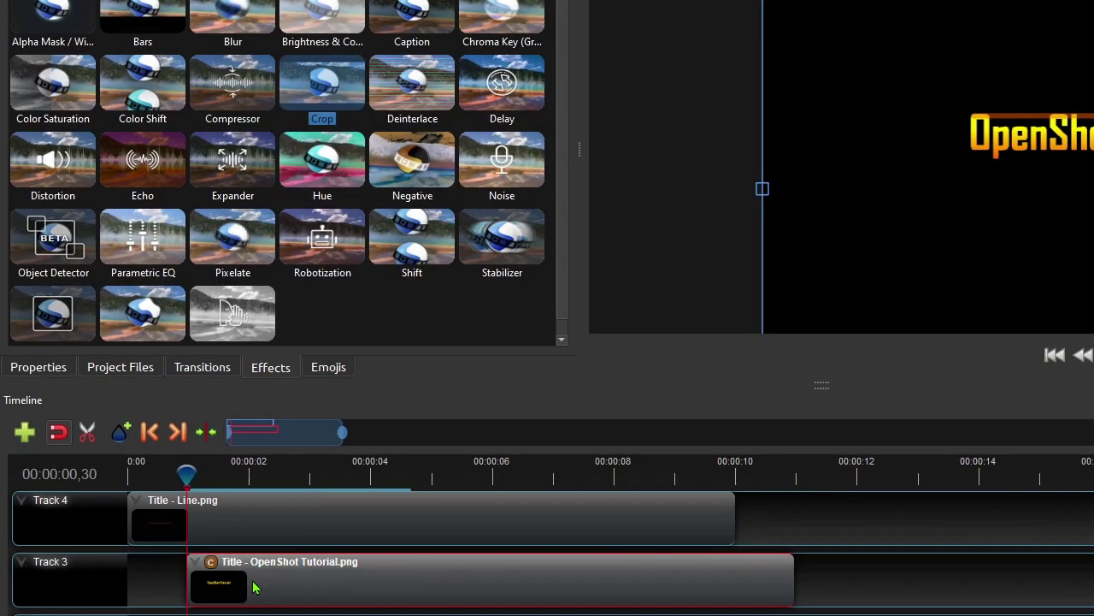
click(212, 562)
click(41, 368)
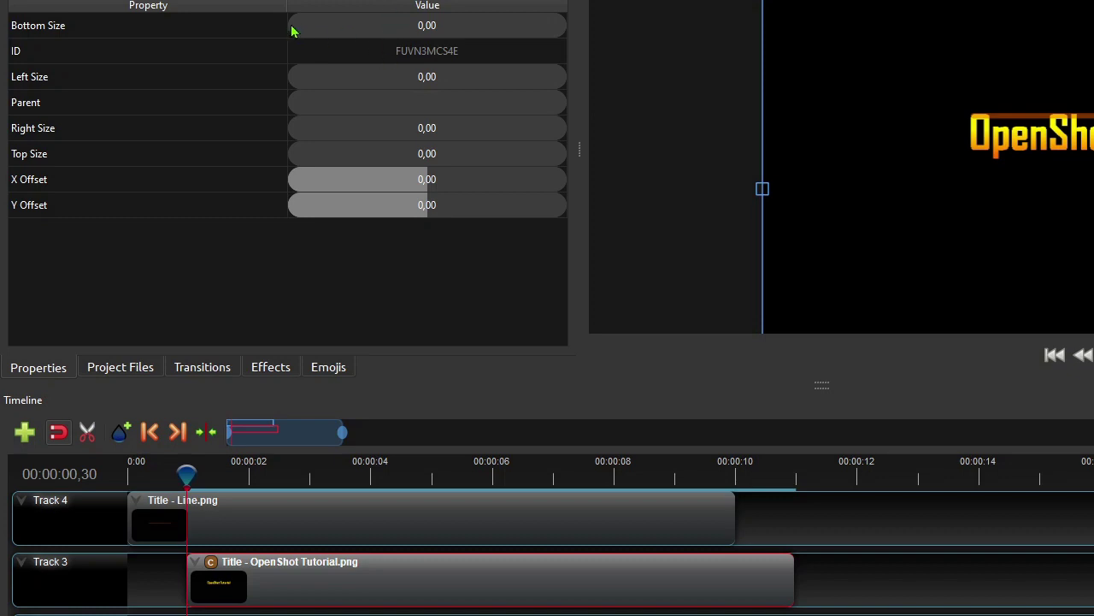
Raise the crop Bottom Size at 00:00:00,30 so the title text is hidden.
drag(295, 29, 308, 26)
drag(393, 25, 449, 40)
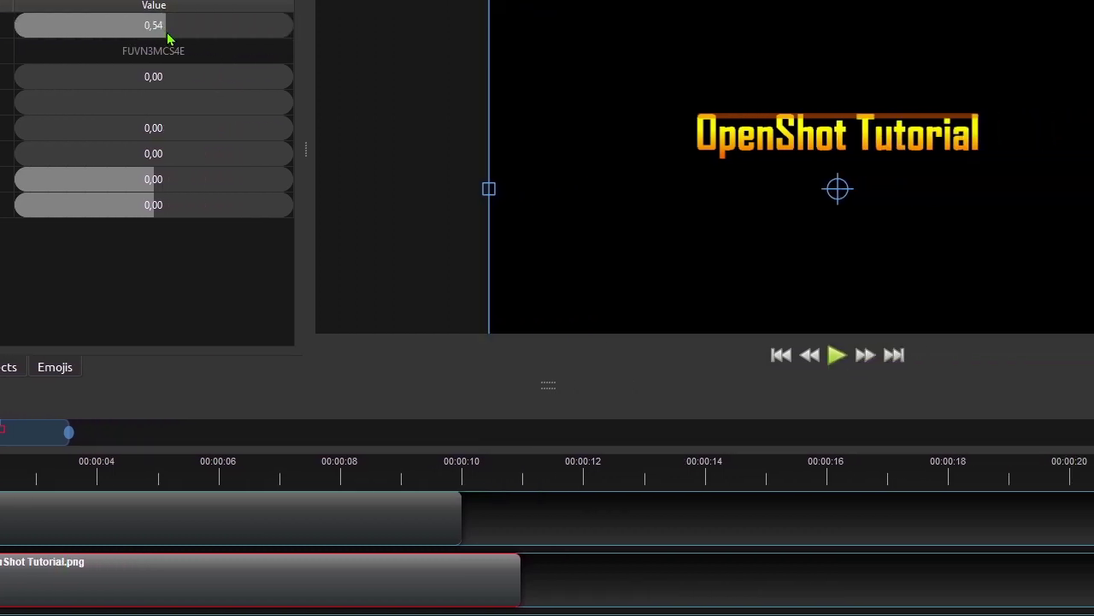
drag(175, 41, 212, 45)
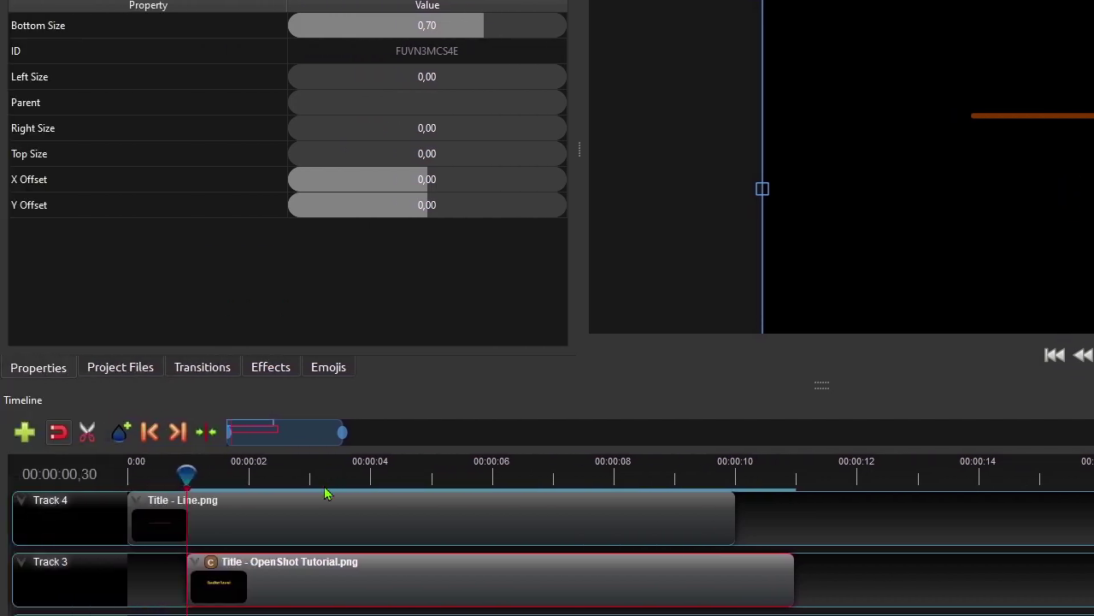
At 1,30 s, keyframe Bottom Size to 0,55 with Ease Out (Quad) easing.
click(251, 484)
drag(250, 484, 250, 484)
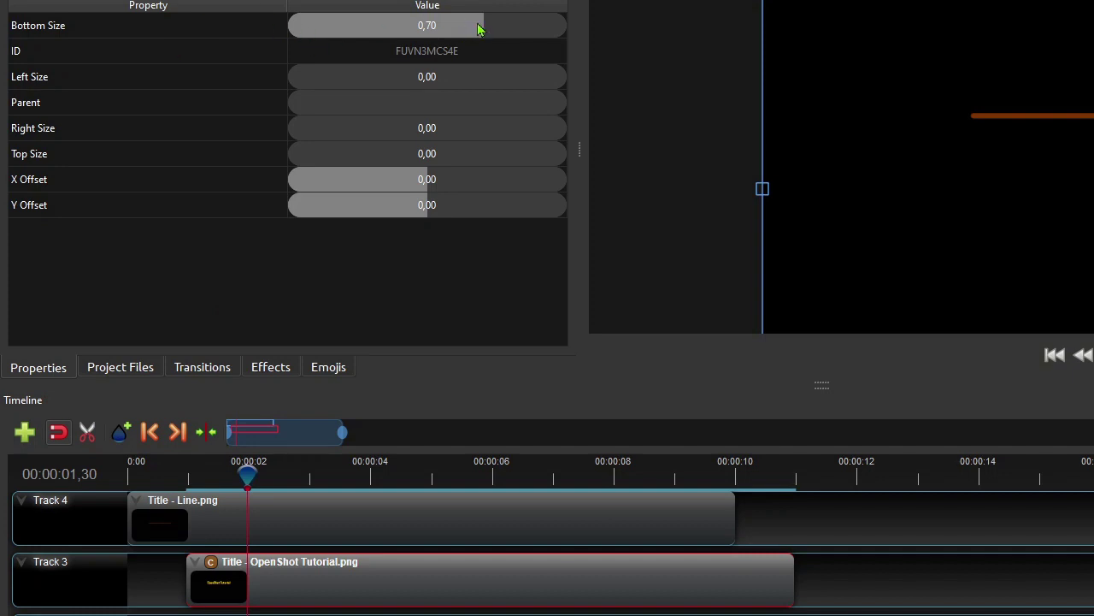
drag(479, 30, 458, 32)
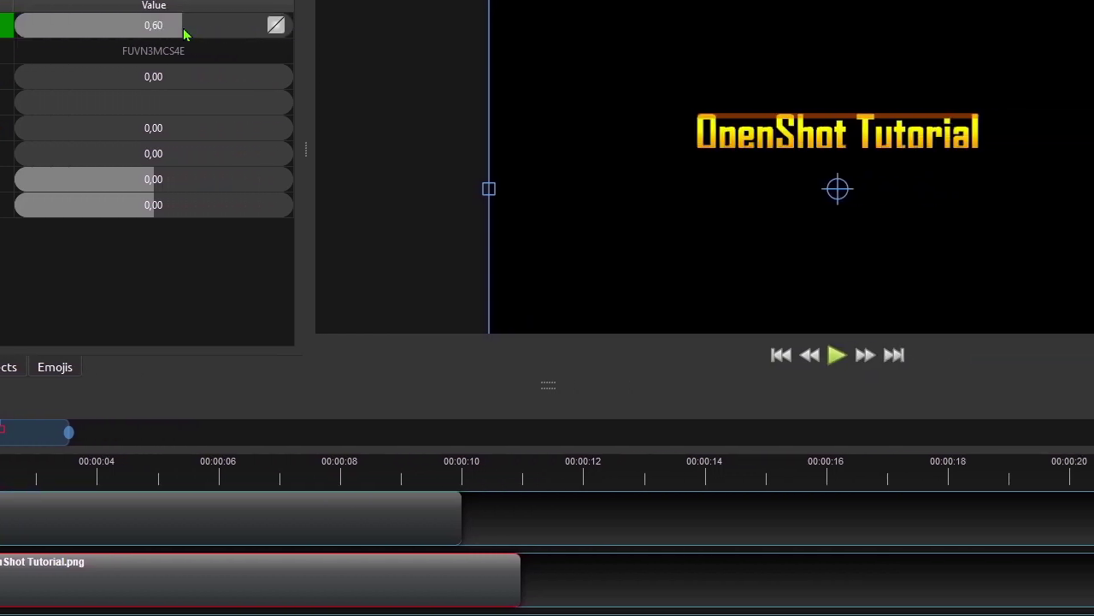
drag(184, 32, 167, 32)
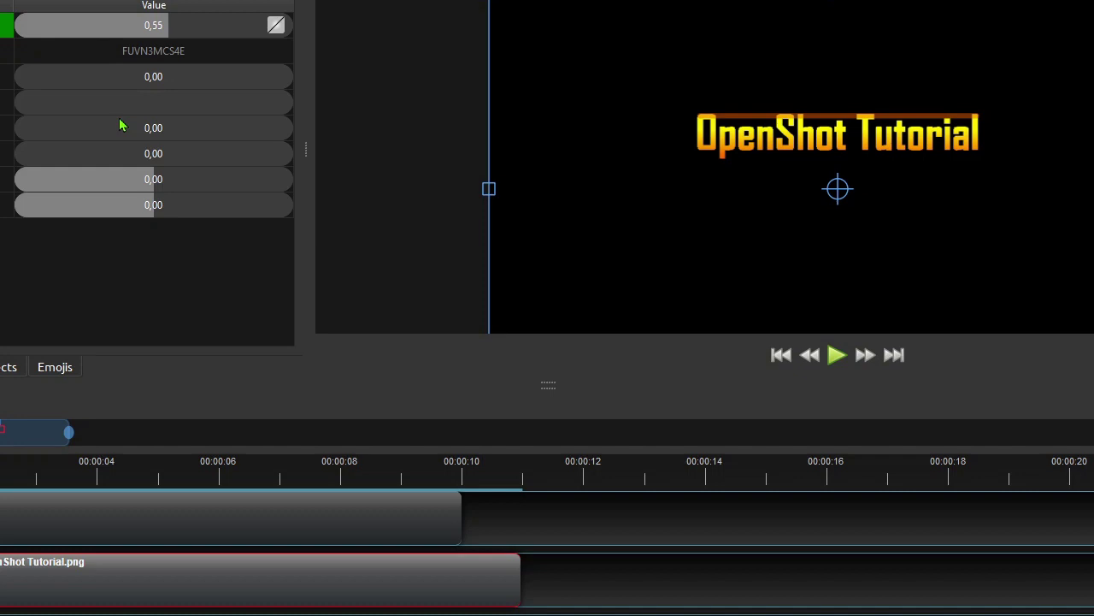
click(274, 28)
right_click(274, 28)
mouse_move(349, 40)
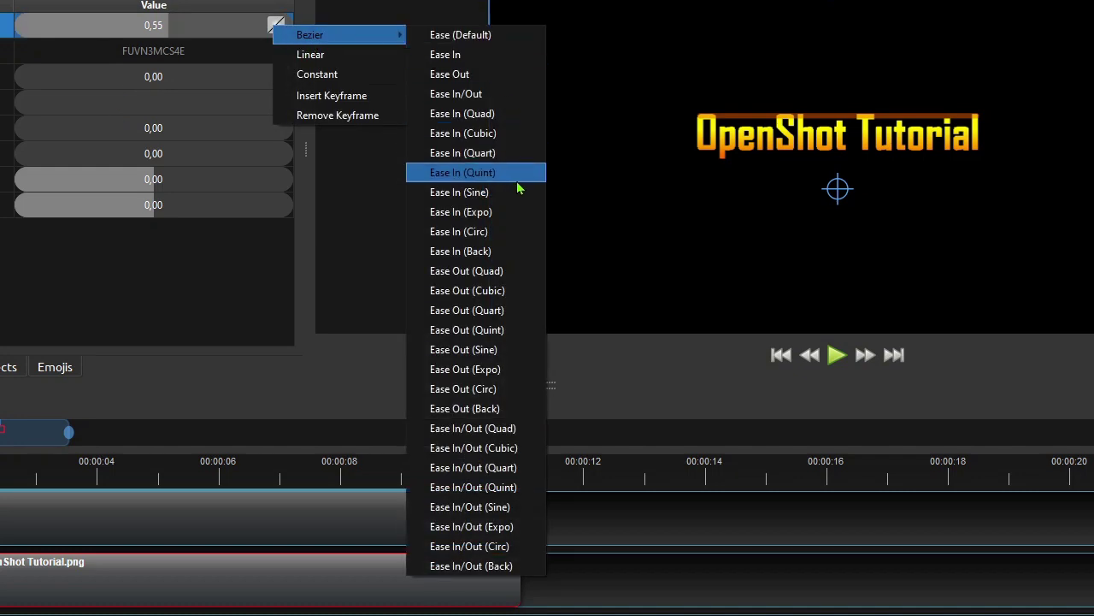
click(483, 271)
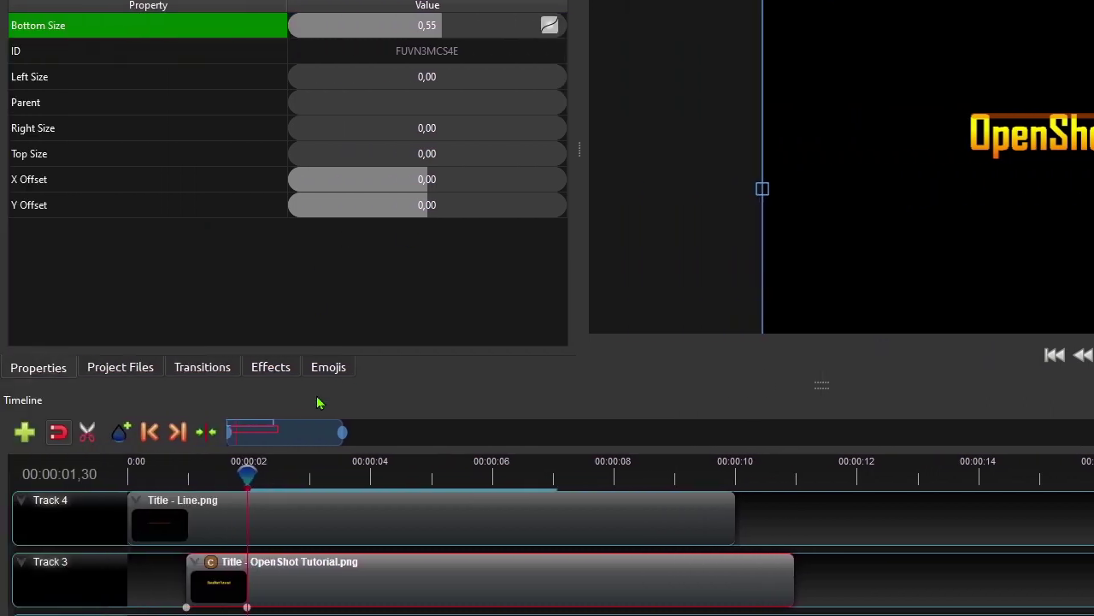
On the OpenShot Tutorial clip, keyframe Location Y to 0 and apply Ease Out (Quad).
click(342, 574)
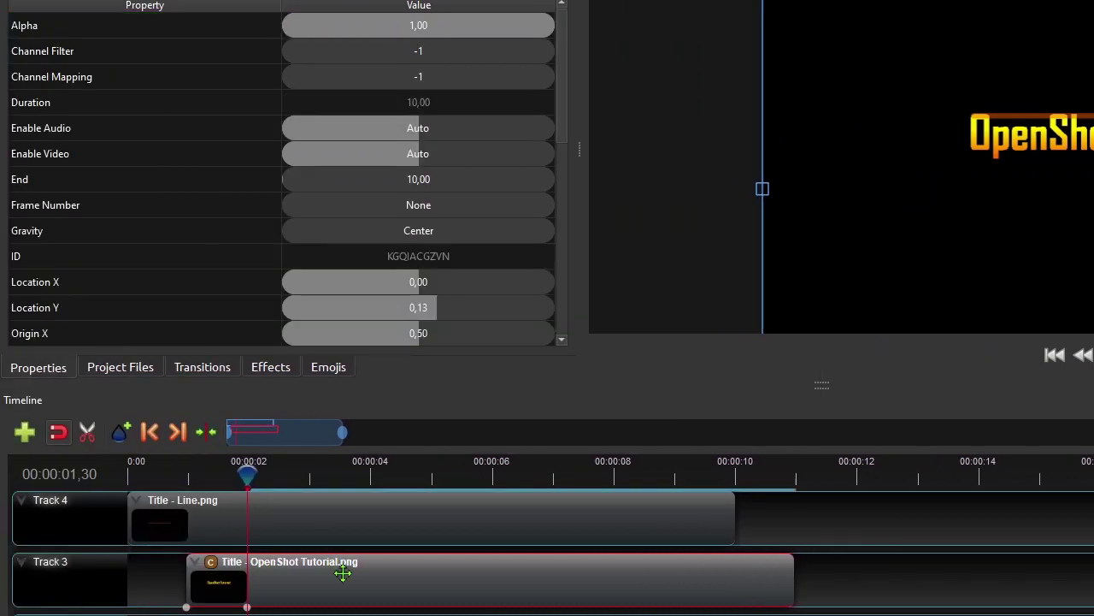
scroll(284, 251, down, 2)
click(432, 157)
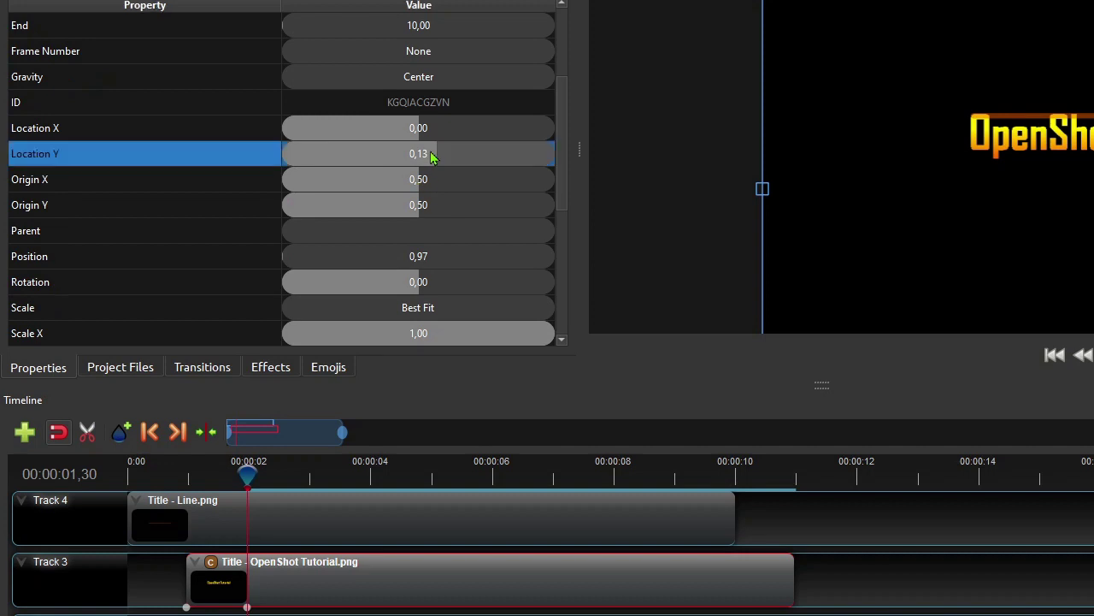
double_click(431, 154)
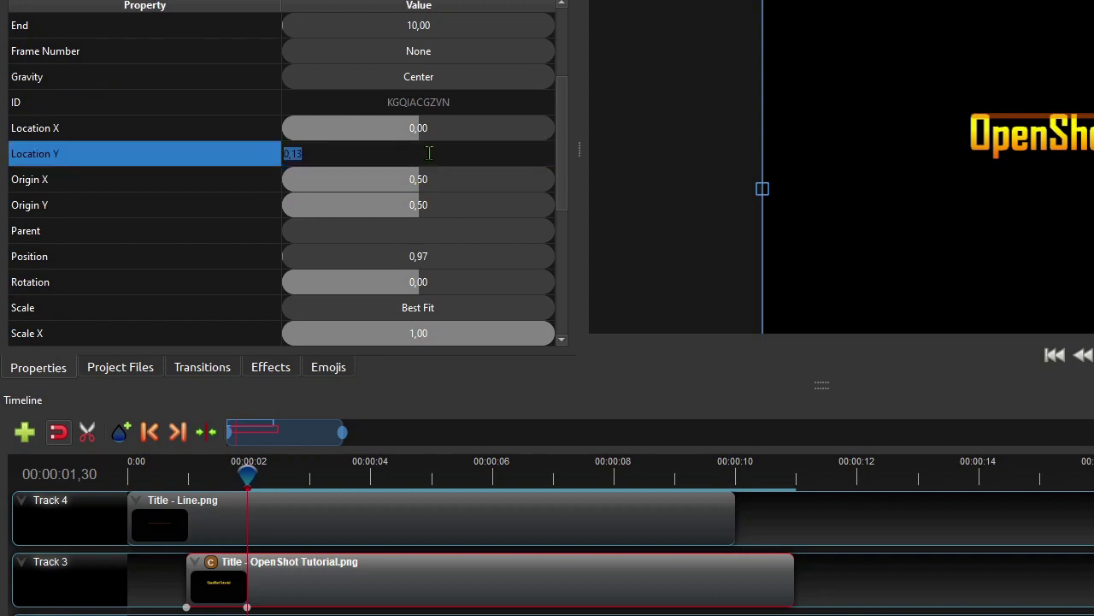
text(0)
key(Return)
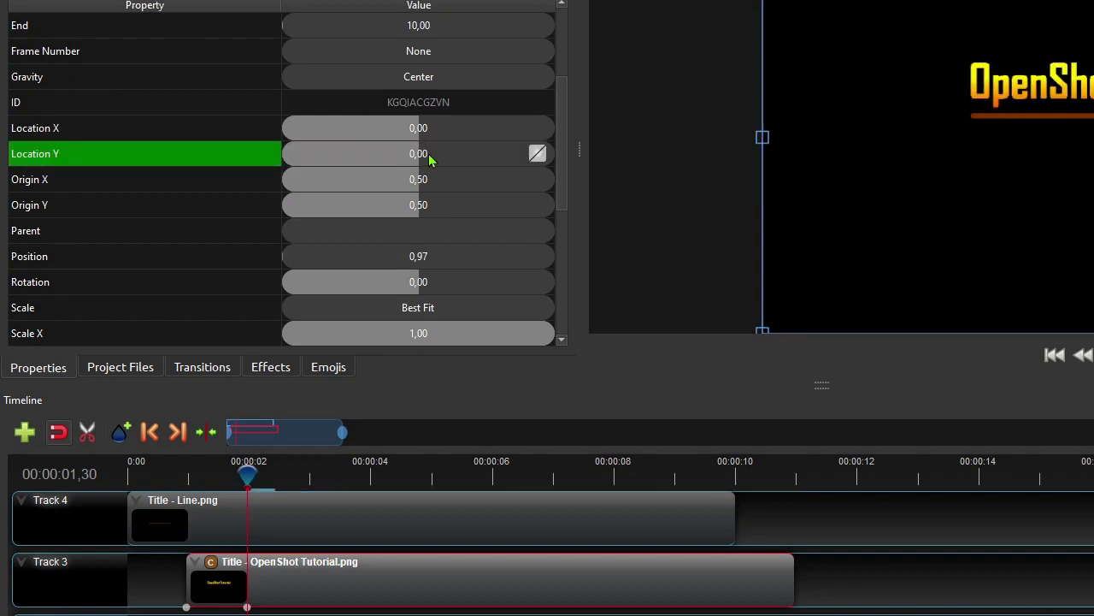
right_click(537, 157)
mouse_move(571, 160)
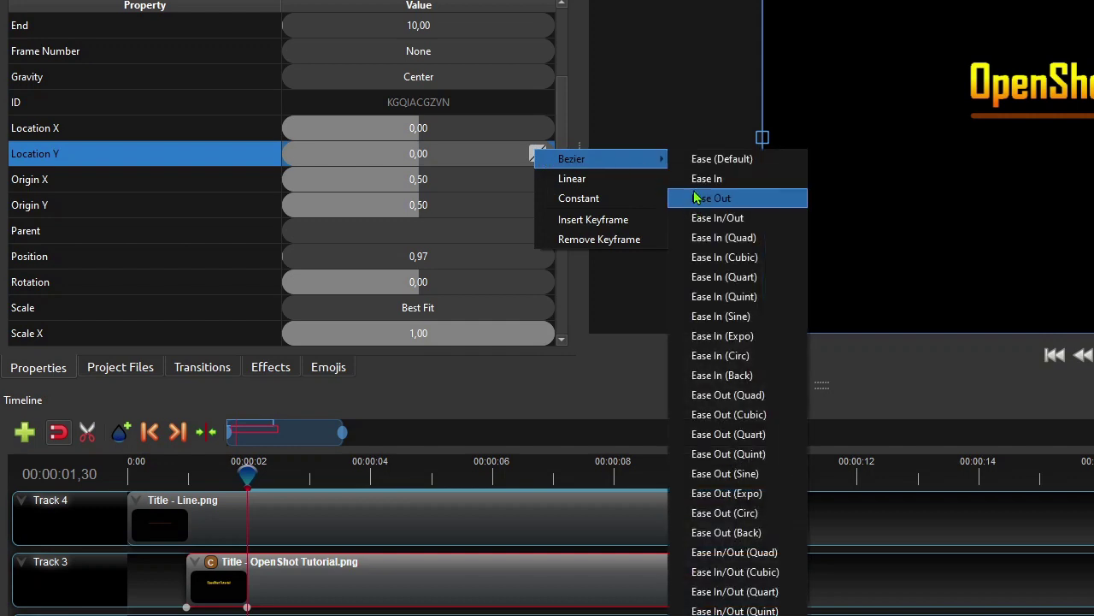
click(728, 395)
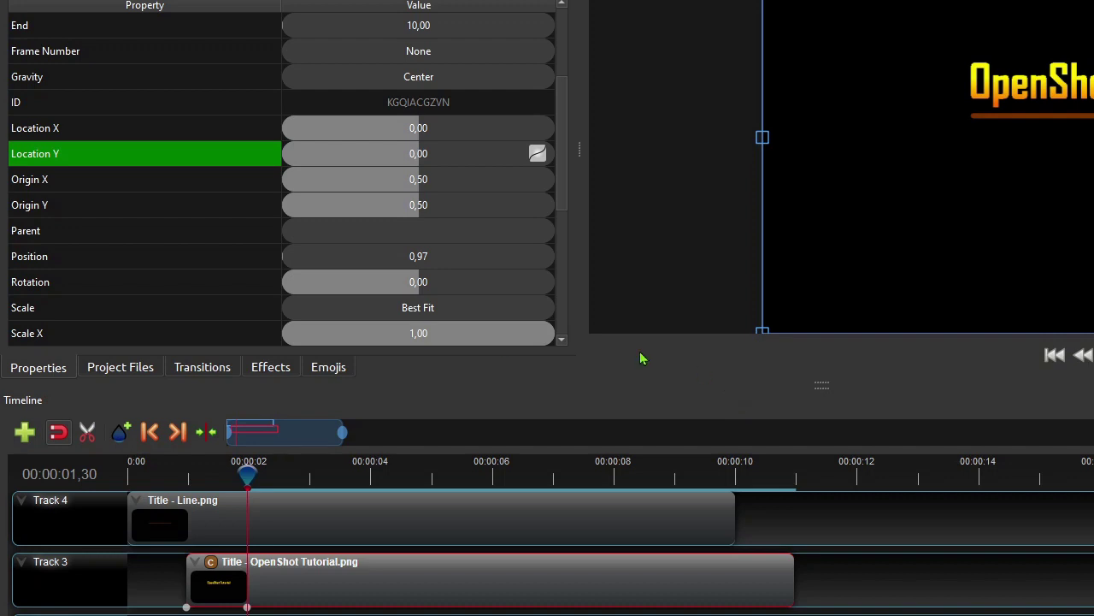
Preview the intro animation from the start of the timeline.
click(149, 431)
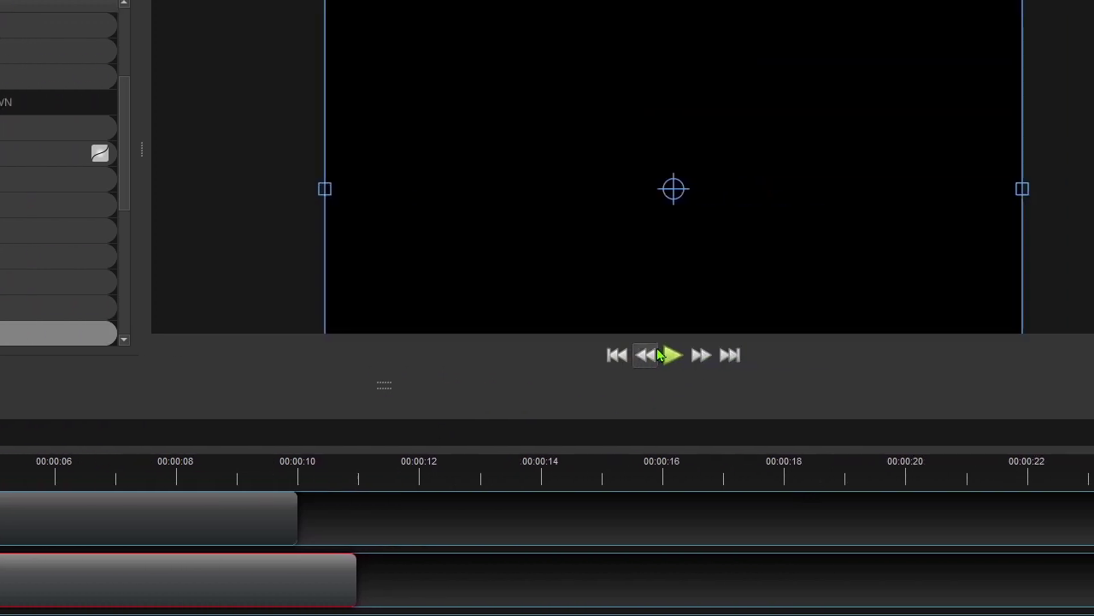
click(562, 356)
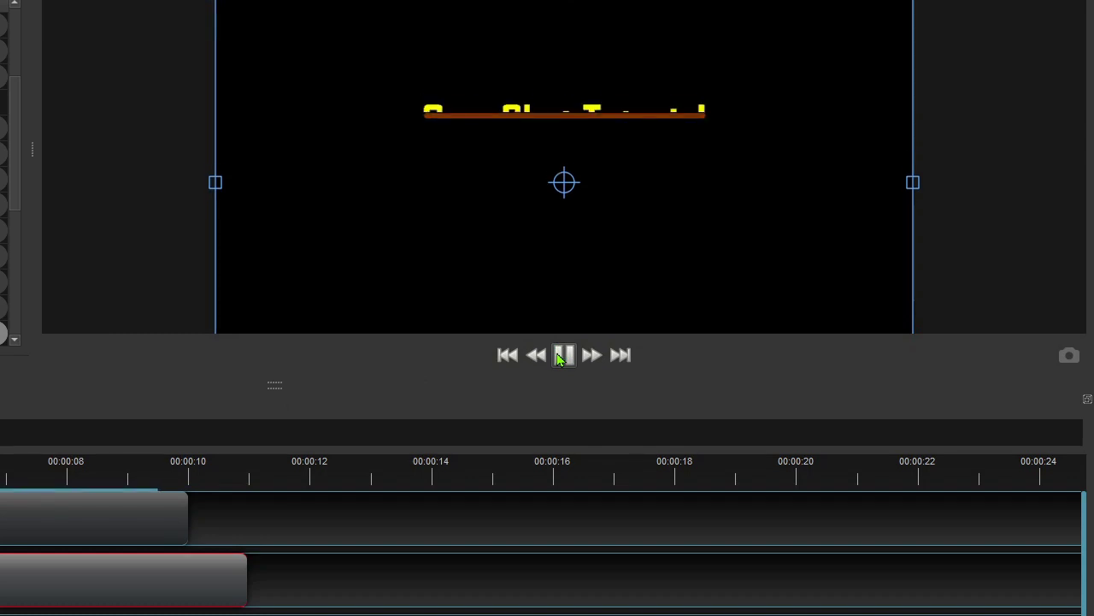
click(563, 356)
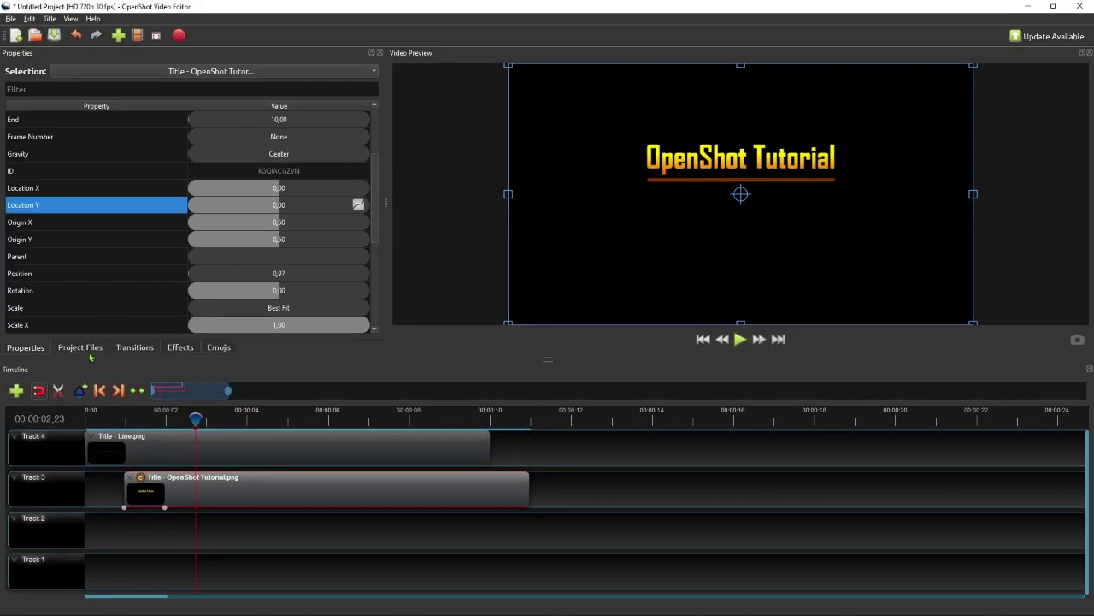
Place Title - Animated Title.png on Track 2, aligned to the 1,30 s playhead.
click(81, 347)
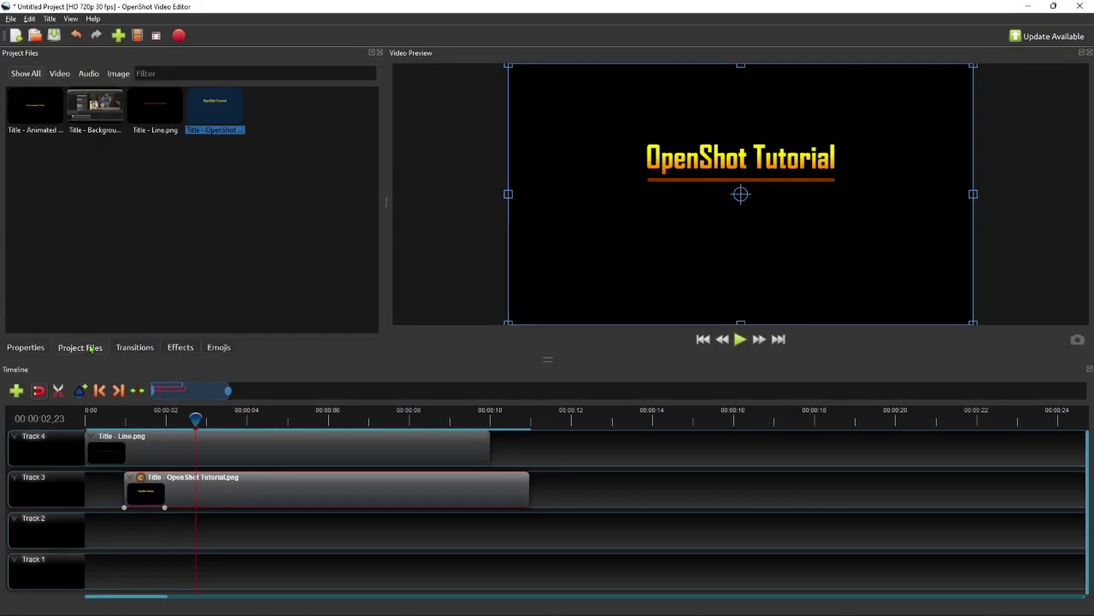
click(100, 391)
drag(42, 112, 205, 523)
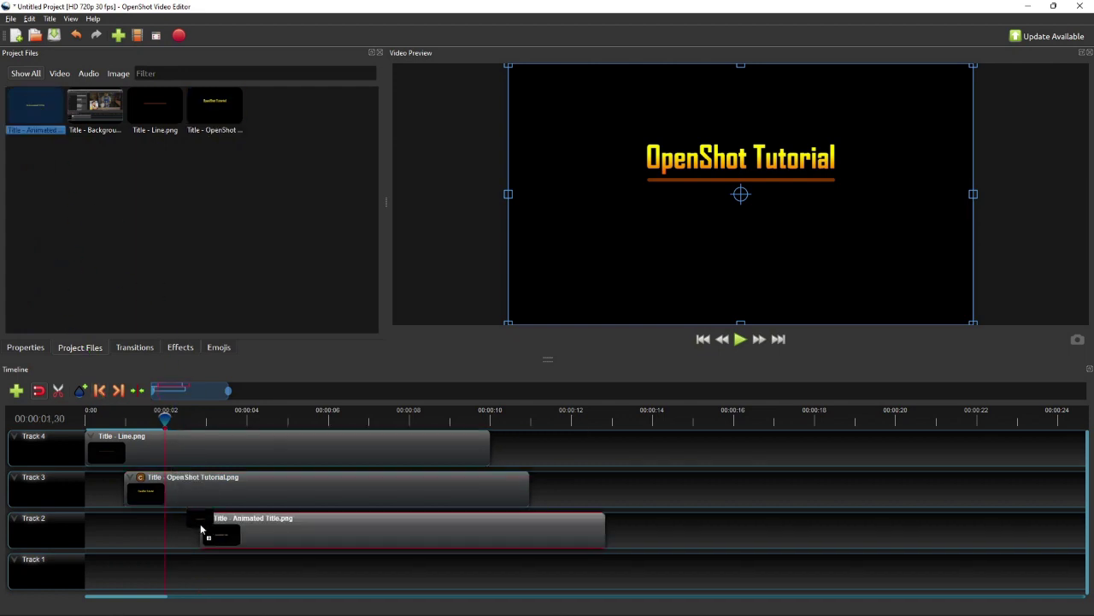
drag(295, 526, 271, 527)
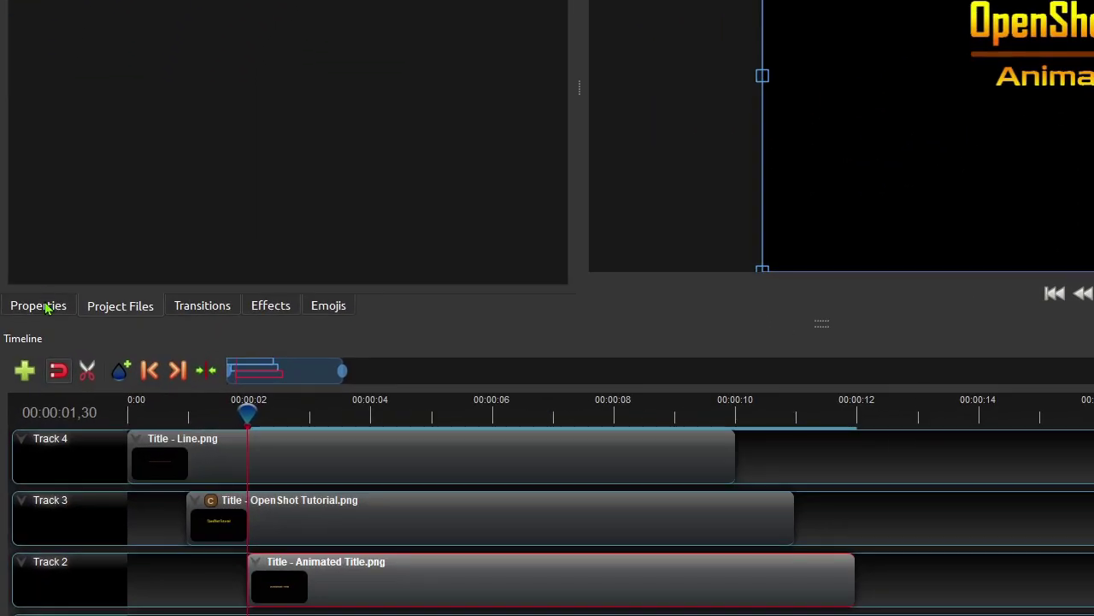
Raise the Animated Title clip to Location Y -0,08.
click(30, 348)
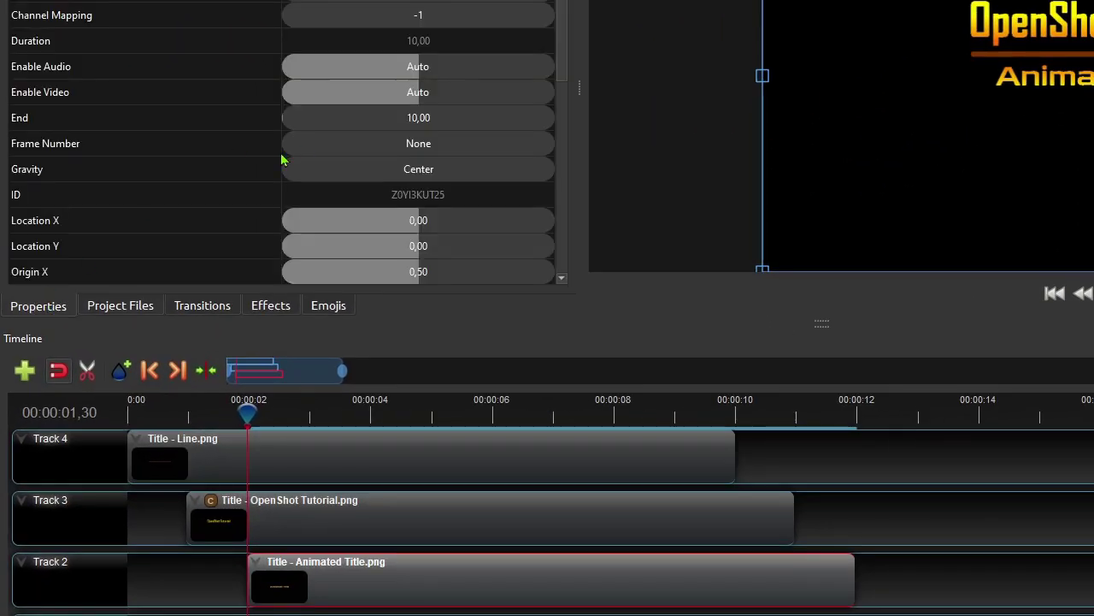
scroll(406, 244, down, 1)
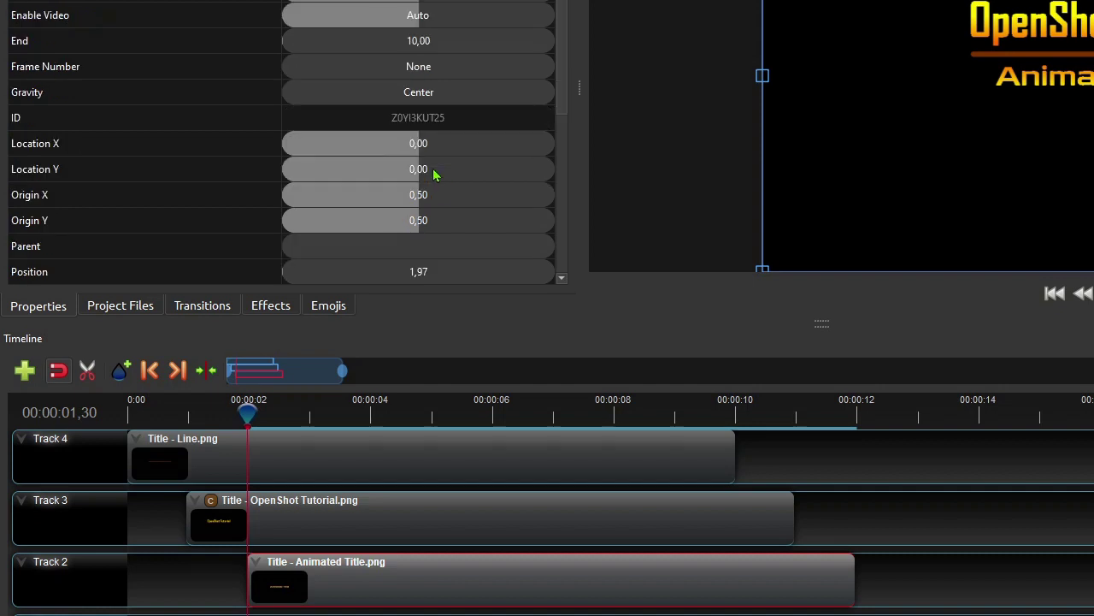
drag(419, 175, 411, 182)
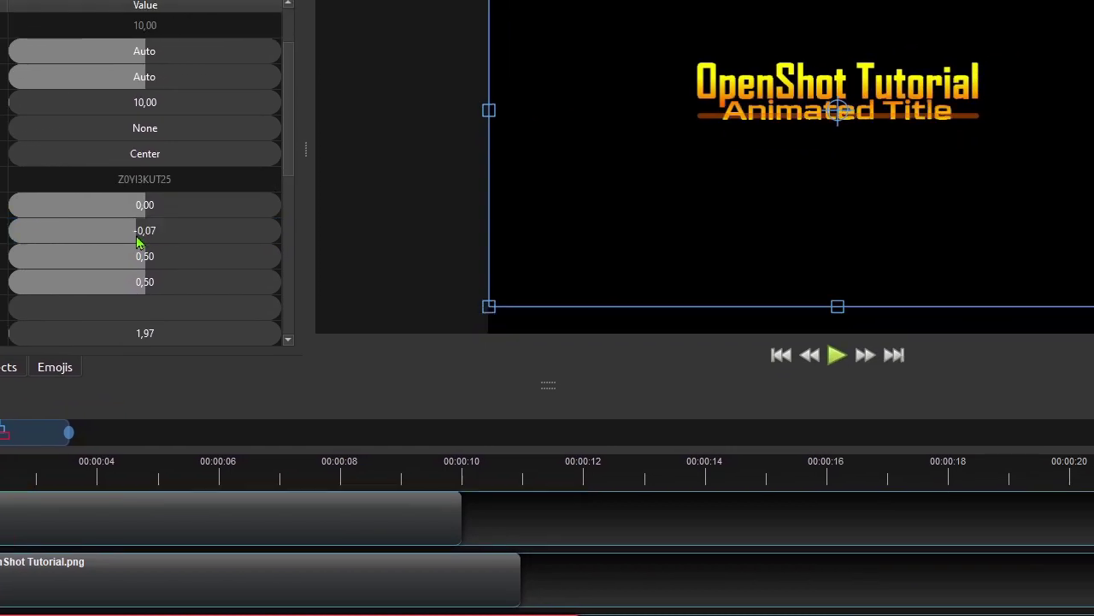
drag(139, 244, 137, 244)
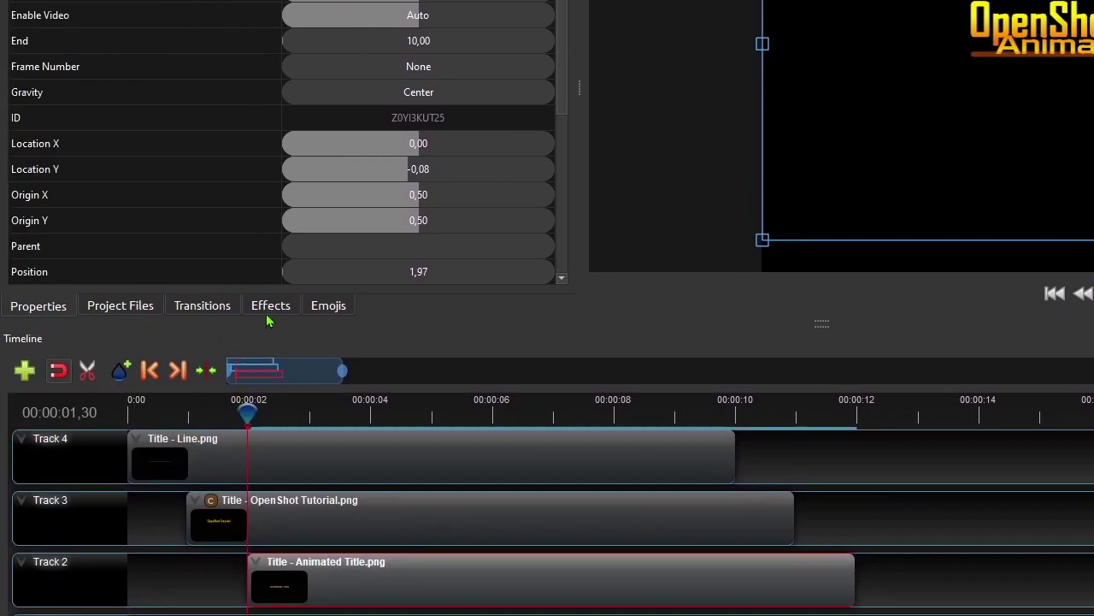
Apply the Crop effect from the Effects list to the Animated Title clip.
click(4, 367)
drag(48, 87, 84, 519)
drag(357, 458, 311, 587)
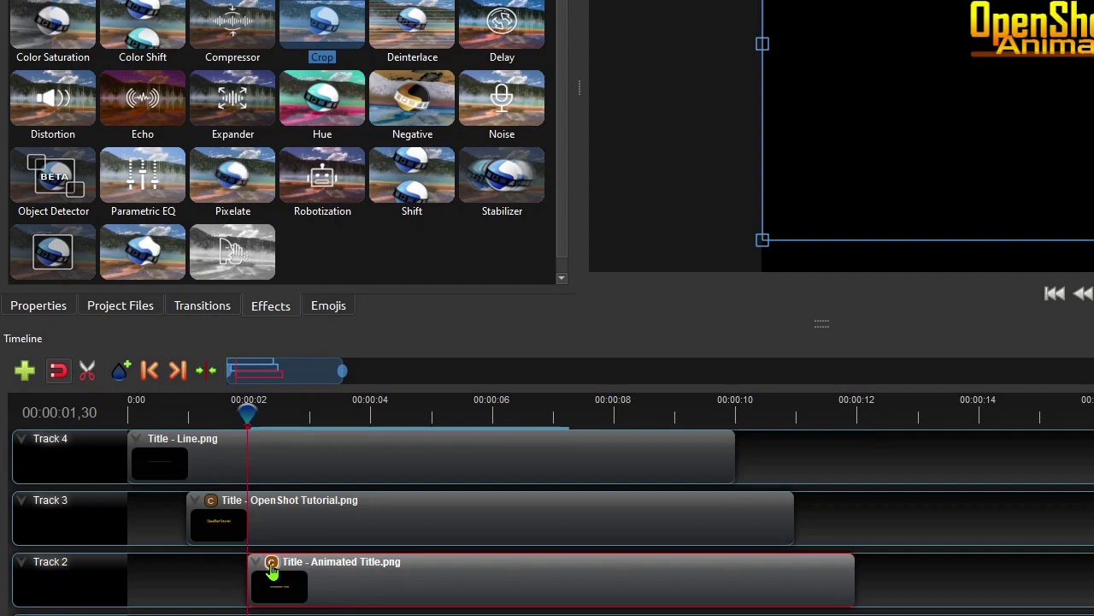
Raise the Crop effect's Top Size to 0,53, hiding the subtitle.
click(60, 305)
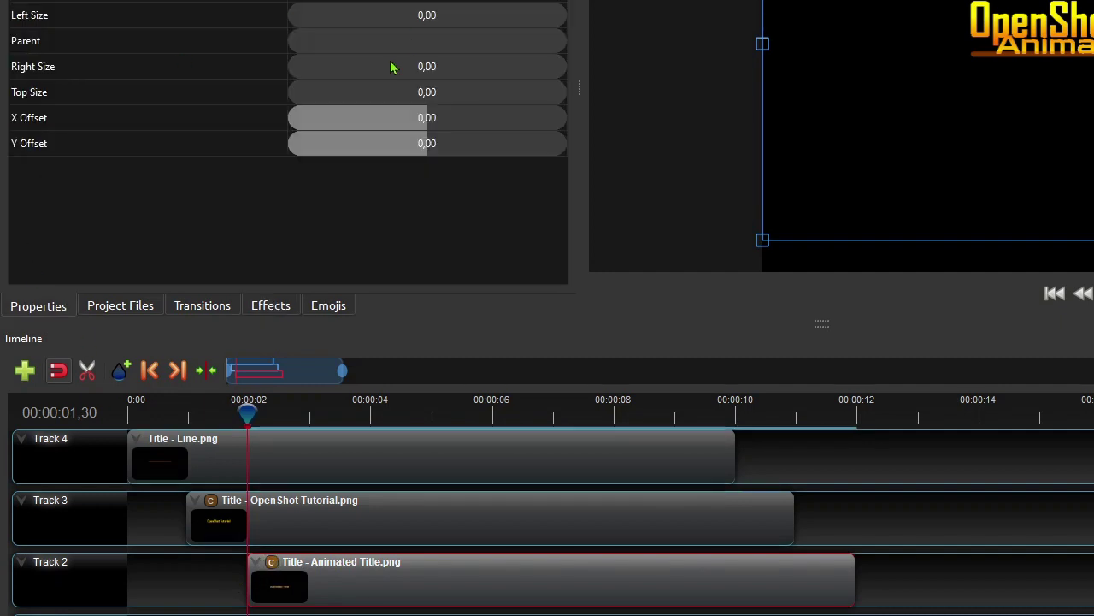
drag(297, 93, 407, 92)
drag(131, 156, 166, 167)
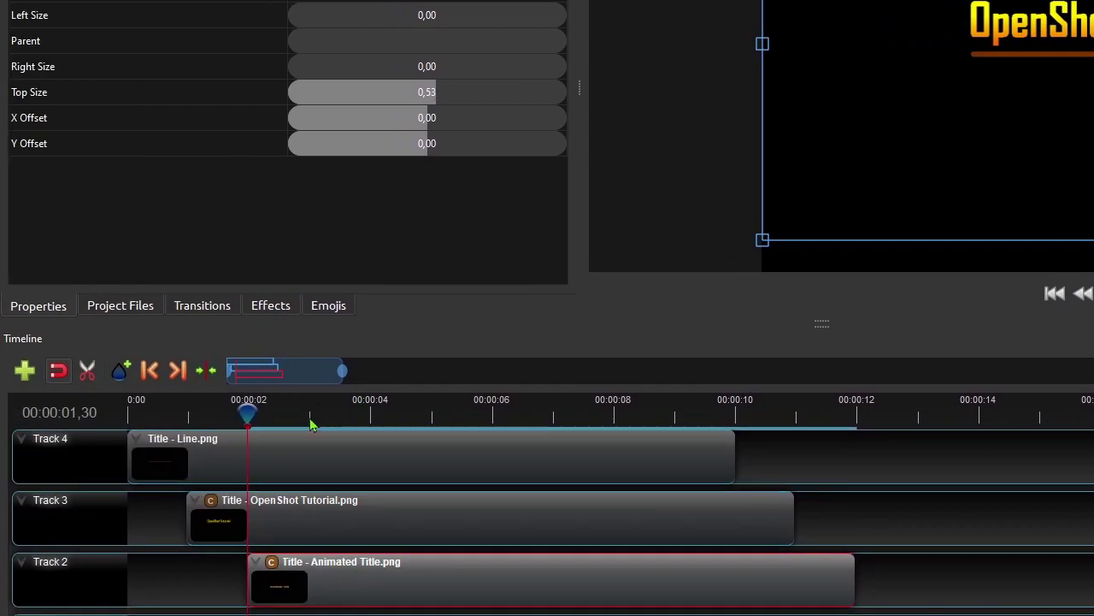
At 00:00:02,30, keyframe the crop Top Size to 0,45 with Ease Out (Quad) easing.
click(310, 420)
drag(311, 421, 308, 420)
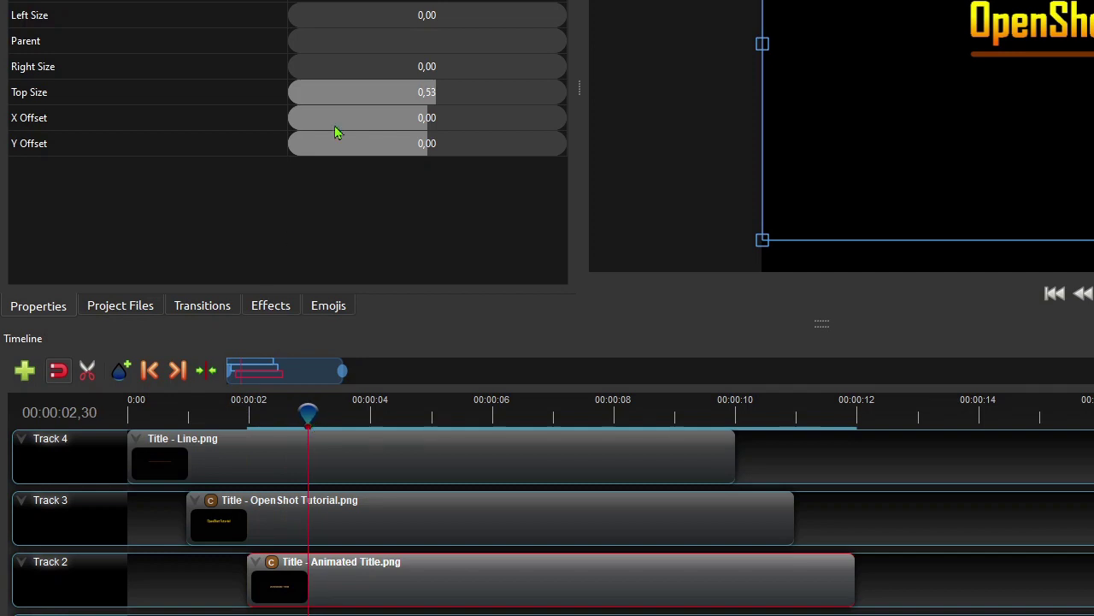
drag(434, 97, 419, 106)
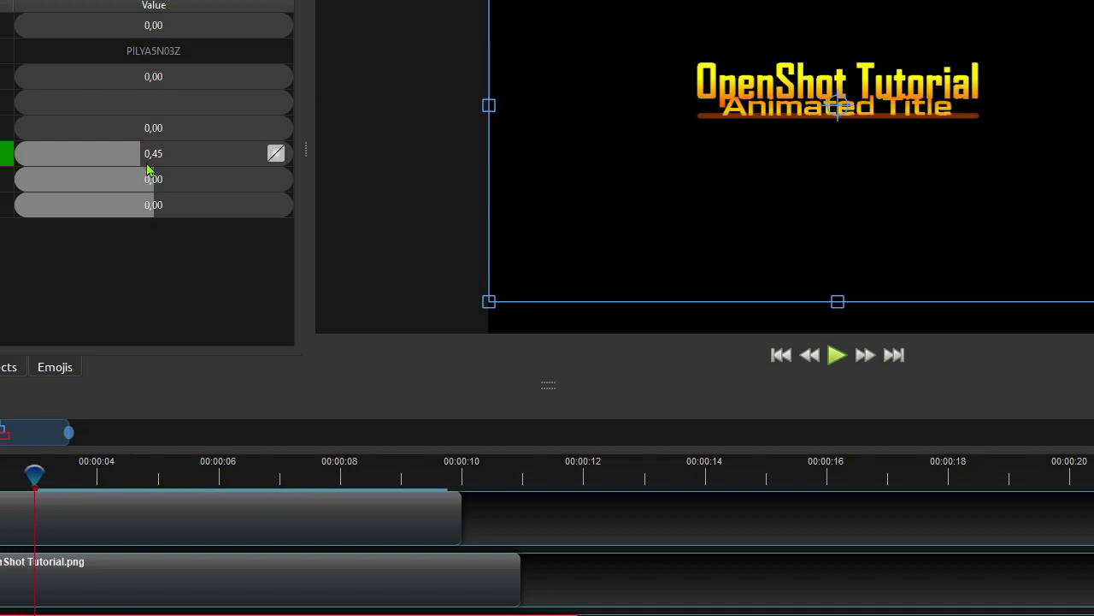
right_click(275, 156)
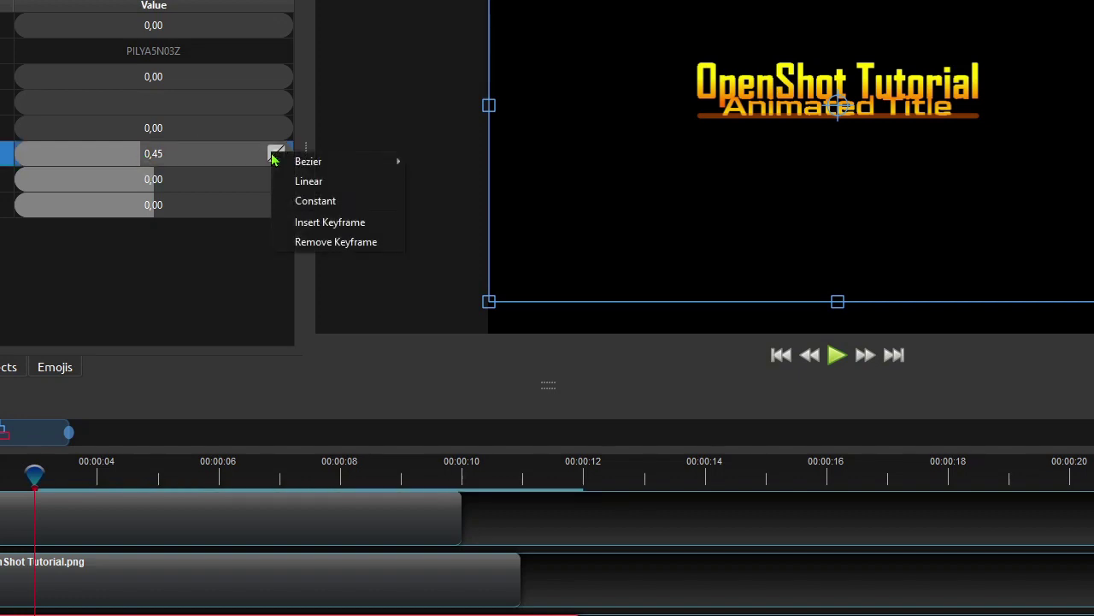
mouse_move(307, 161)
click(456, 397)
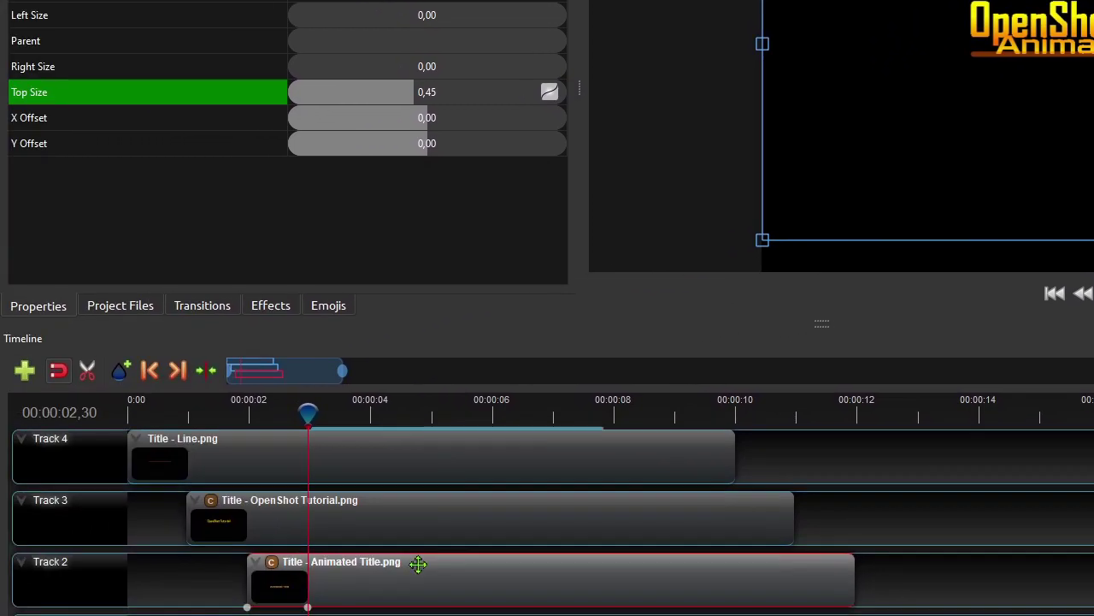
Keyframe the Animated Title's Location Y to 0,00 with Ease Out (Quad), then rewind the playhead.
click(418, 563)
scroll(389, 190, down, 1)
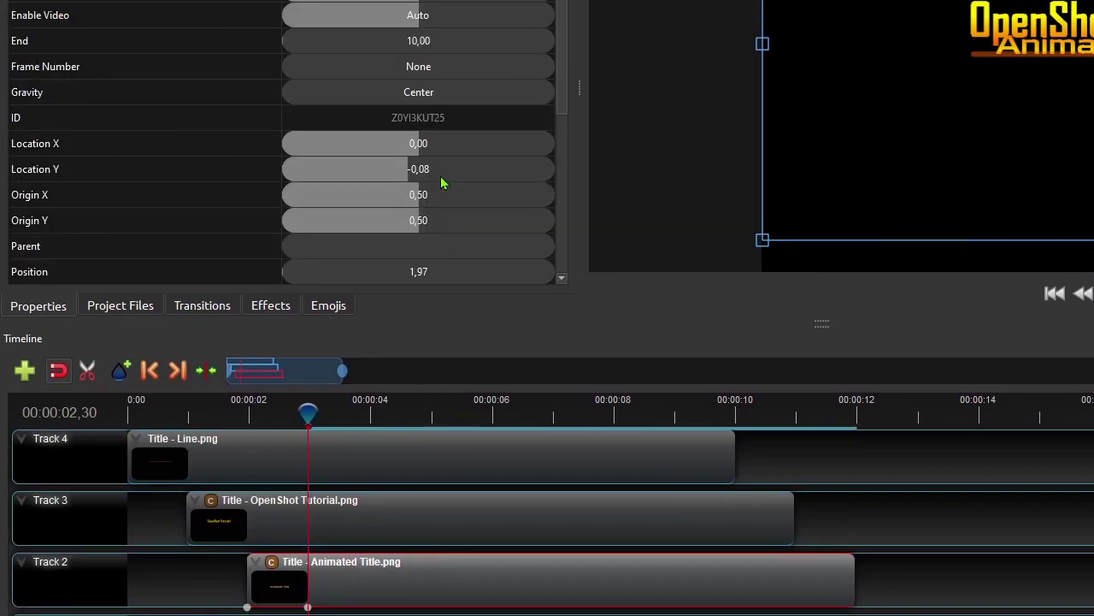
double_click(427, 180)
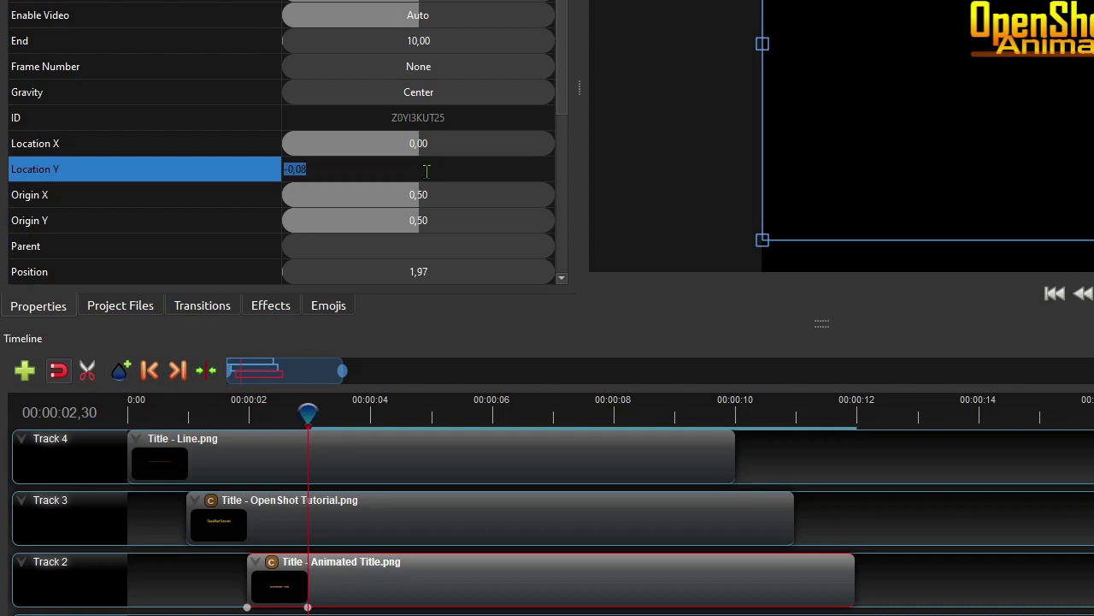
text(0)
key(Return)
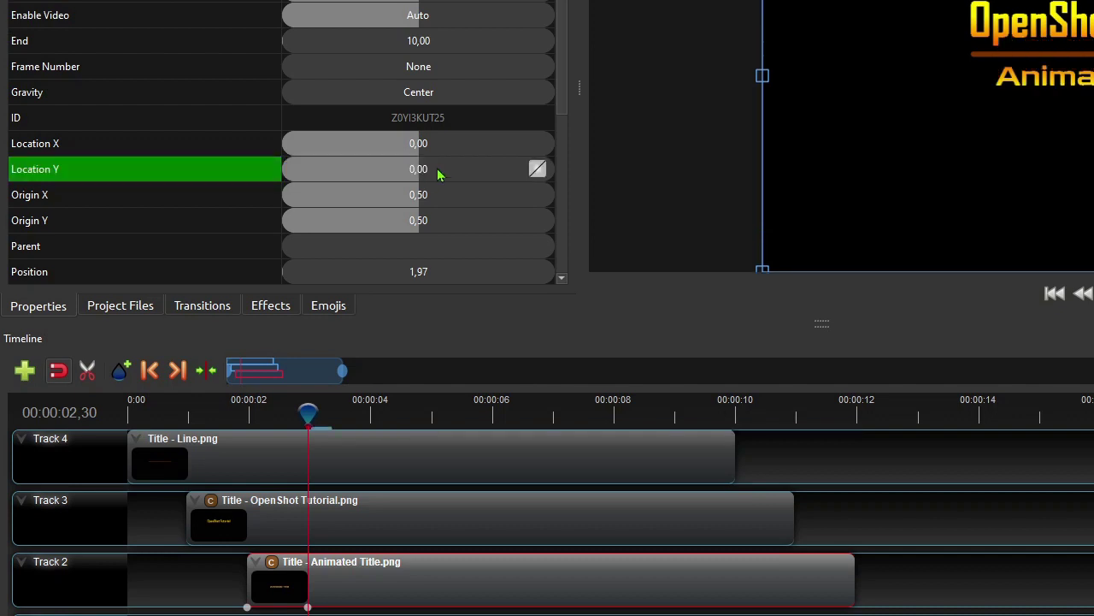
right_click(537, 168)
mouse_move(560, 185)
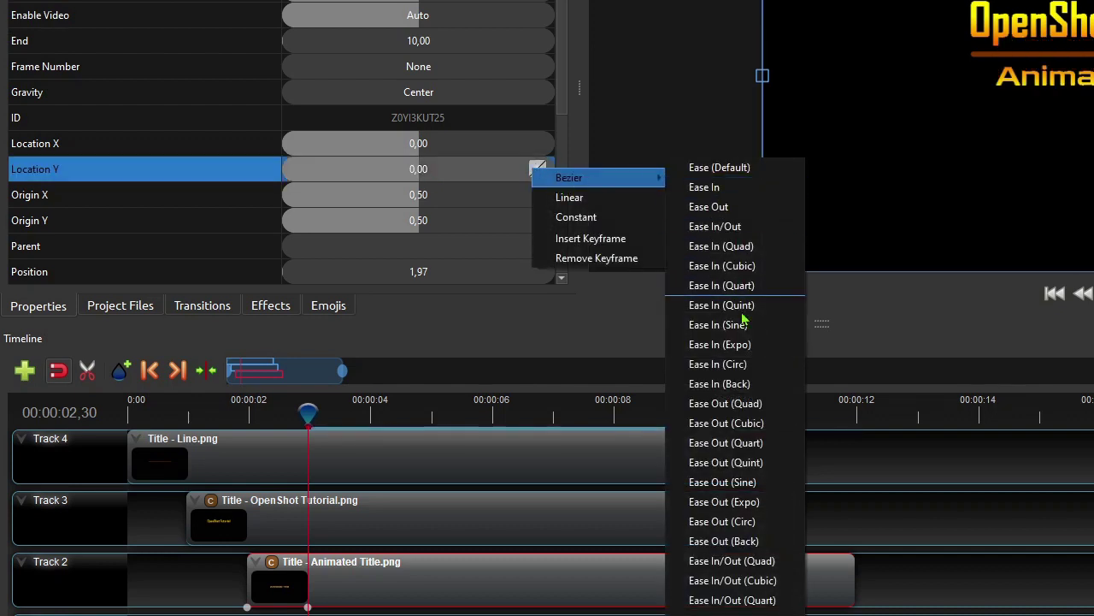
click(747, 415)
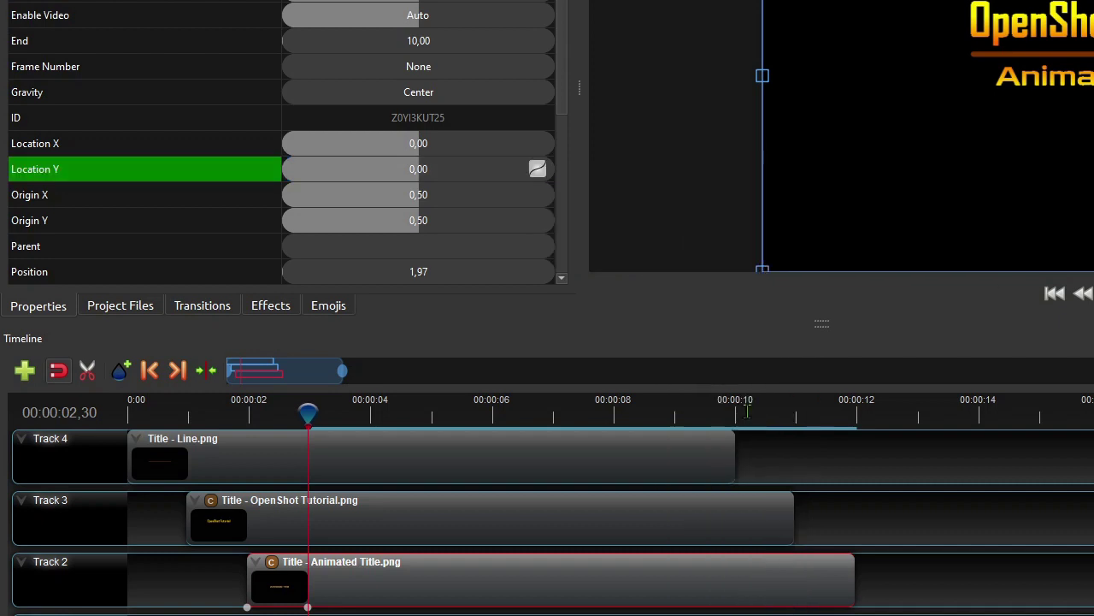
click(149, 369)
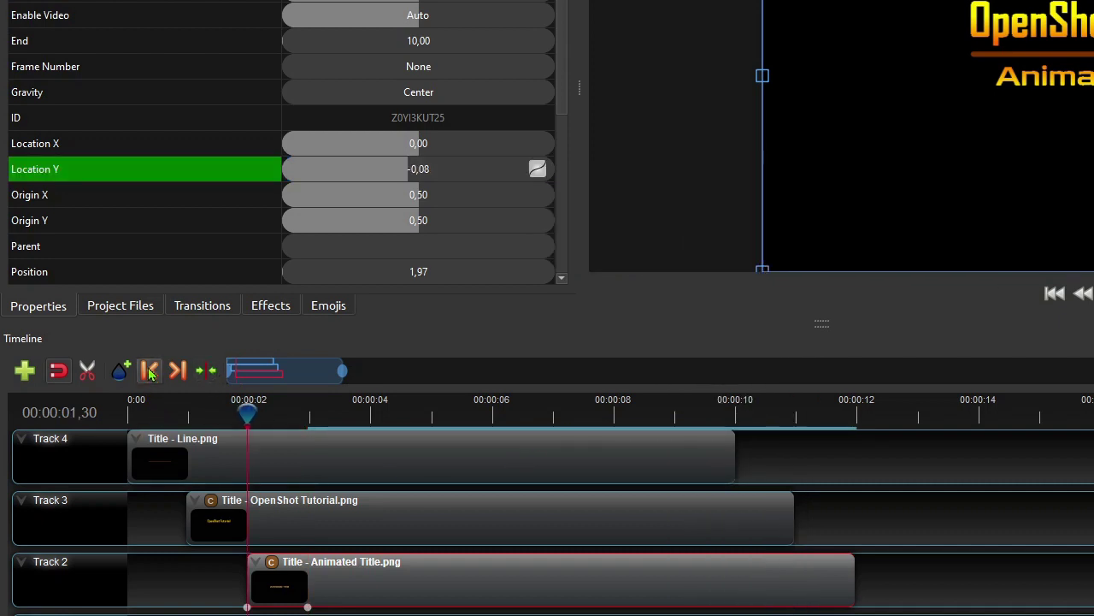
click(149, 369)
click(148, 370)
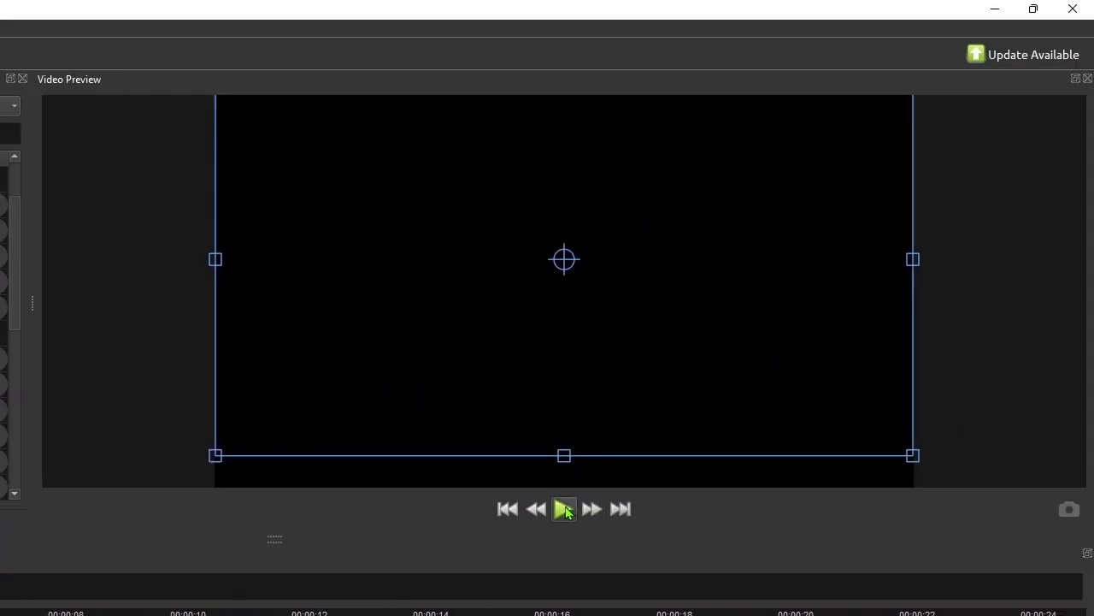
Play the title animation in the preview and pause it.
click(564, 509)
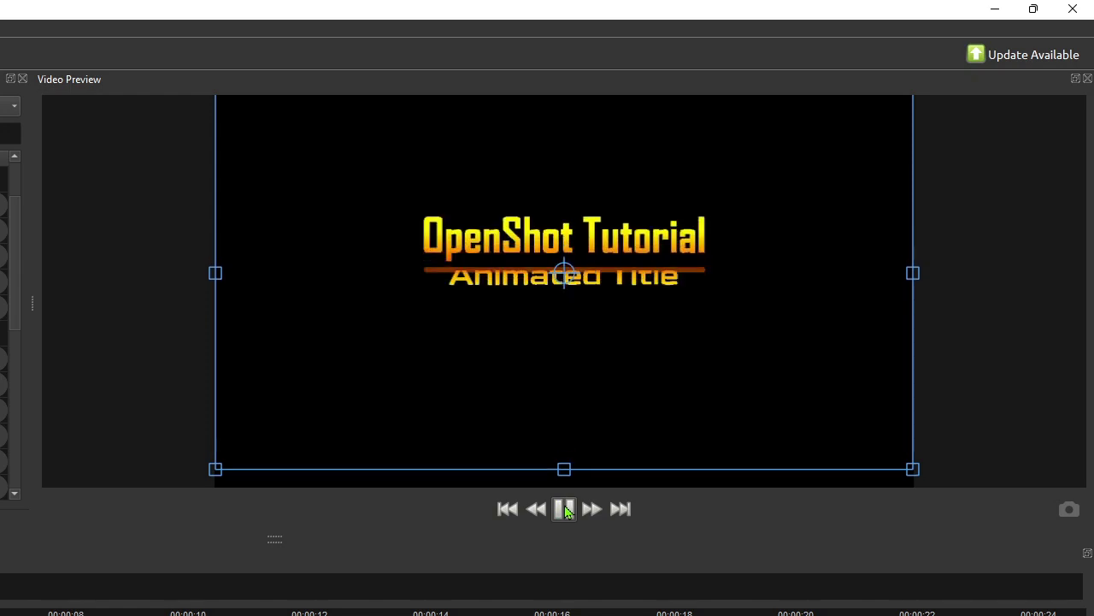
click(565, 508)
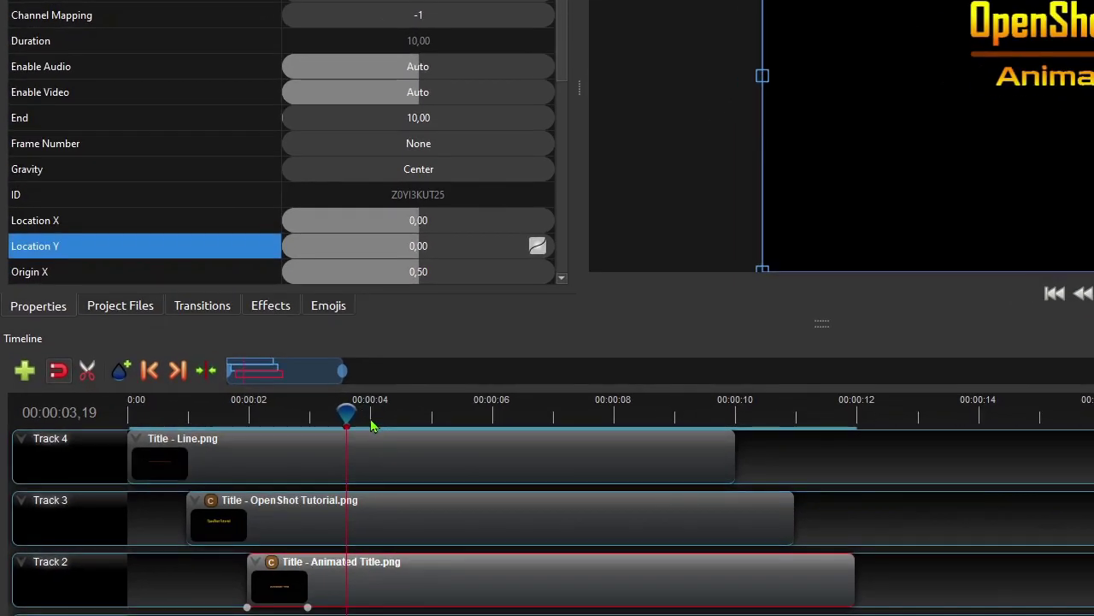
Insert hold keyframes for Location Y and crop Top Size at 00:00:03,30.
click(247, 425)
key(Left)
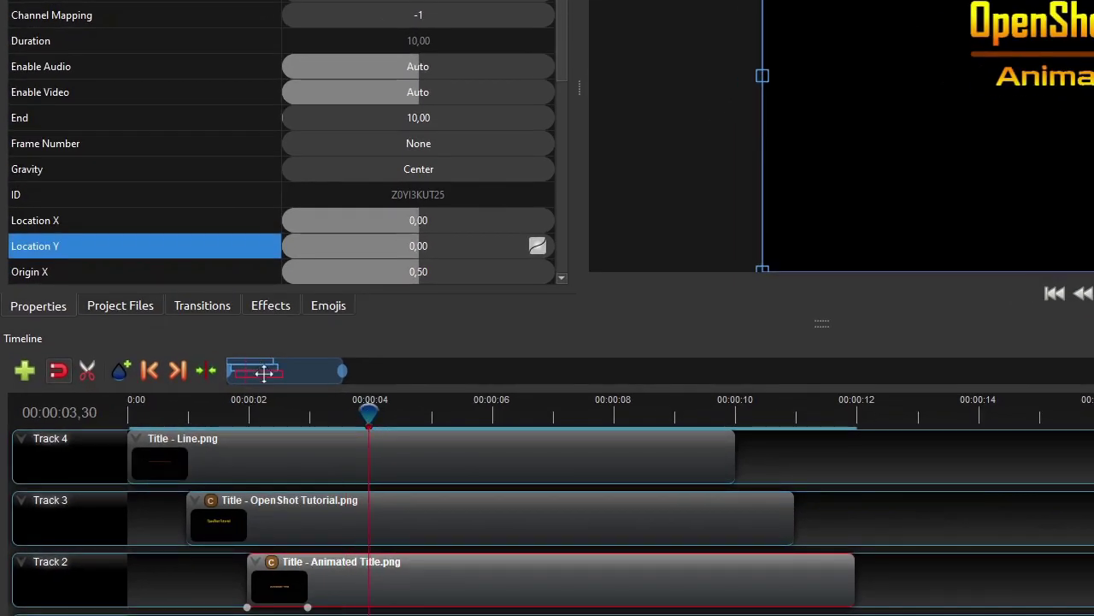
scroll(446, 257, down, 1)
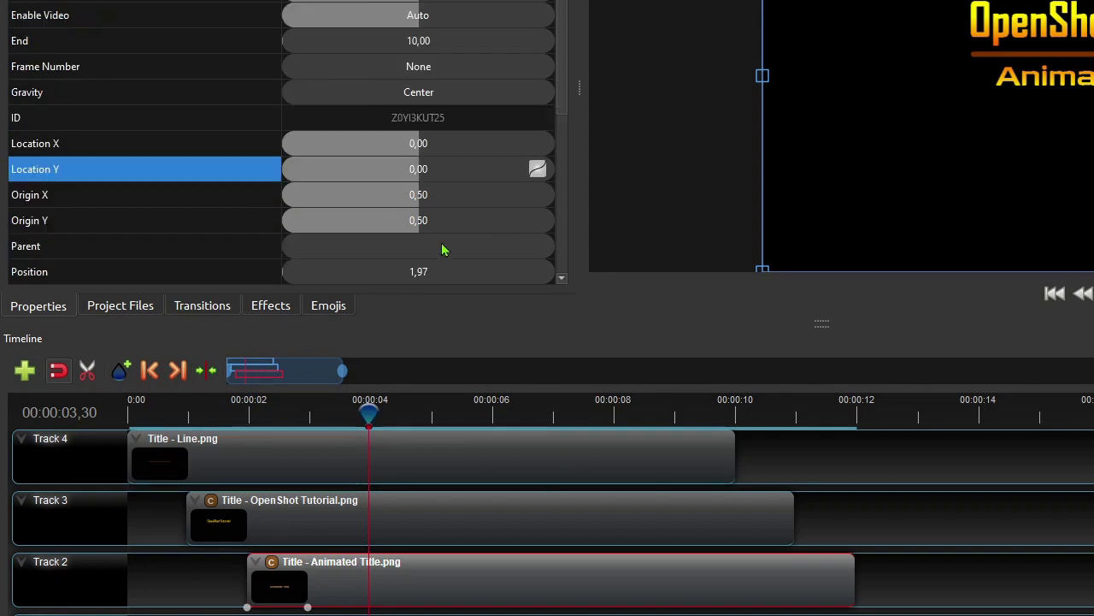
right_click(451, 164)
click(520, 231)
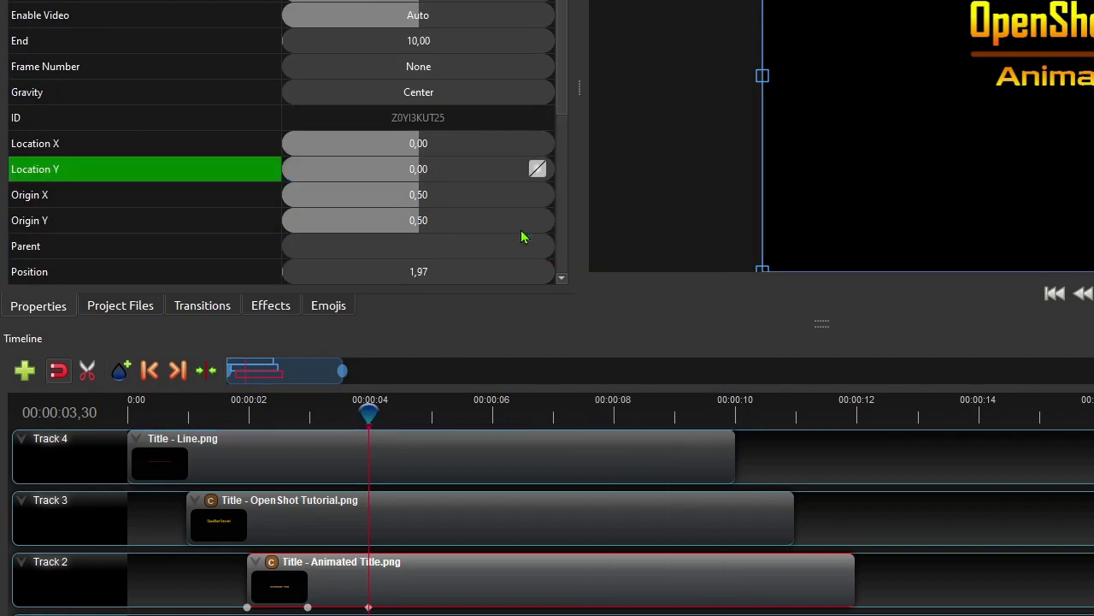
click(271, 564)
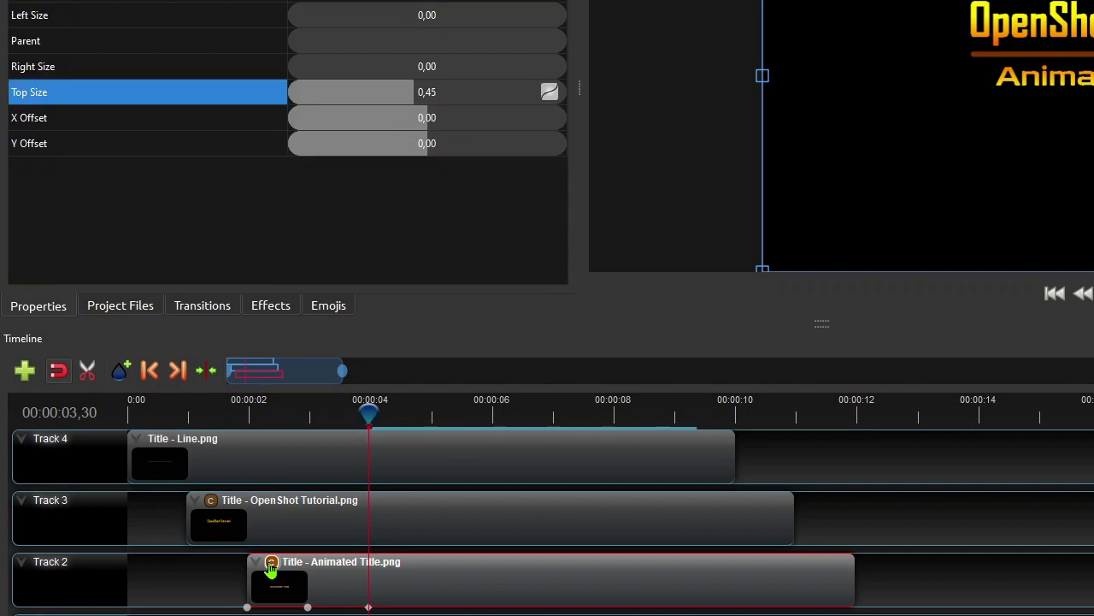
click(477, 97)
right_click(477, 97)
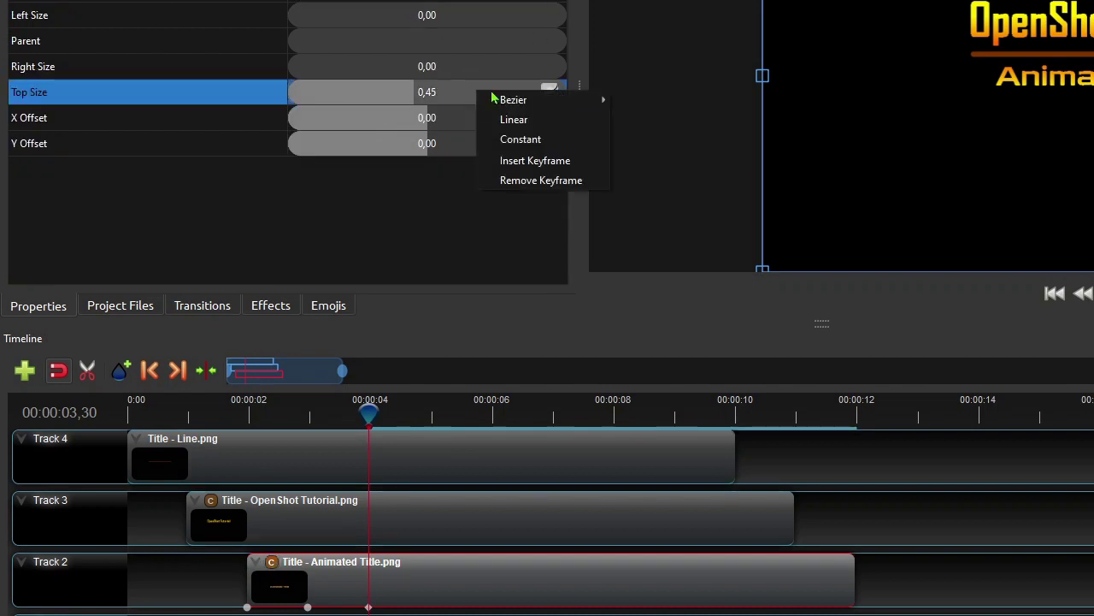
click(519, 159)
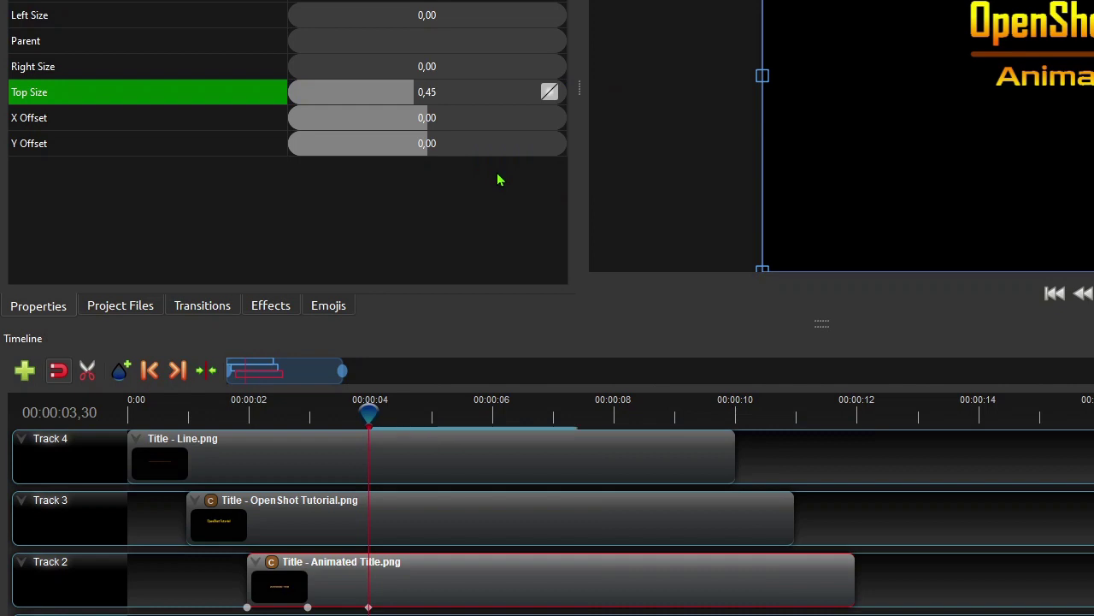
Trim the Animated Title clip to end at 00:00:04,30.
click(434, 418)
key(Left)
key(Left)
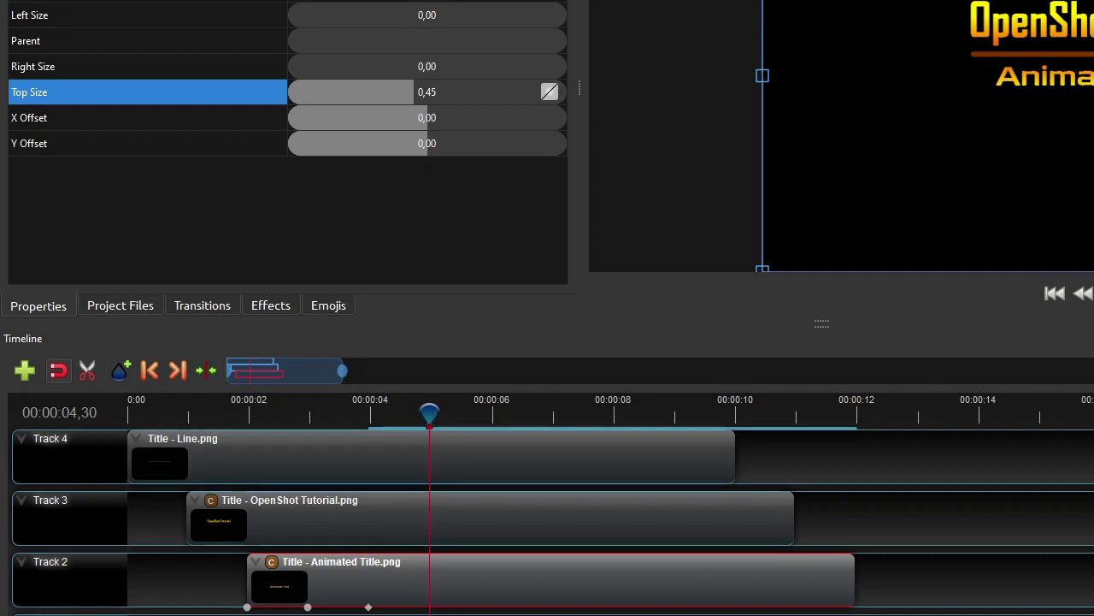
drag(854, 576, 437, 595)
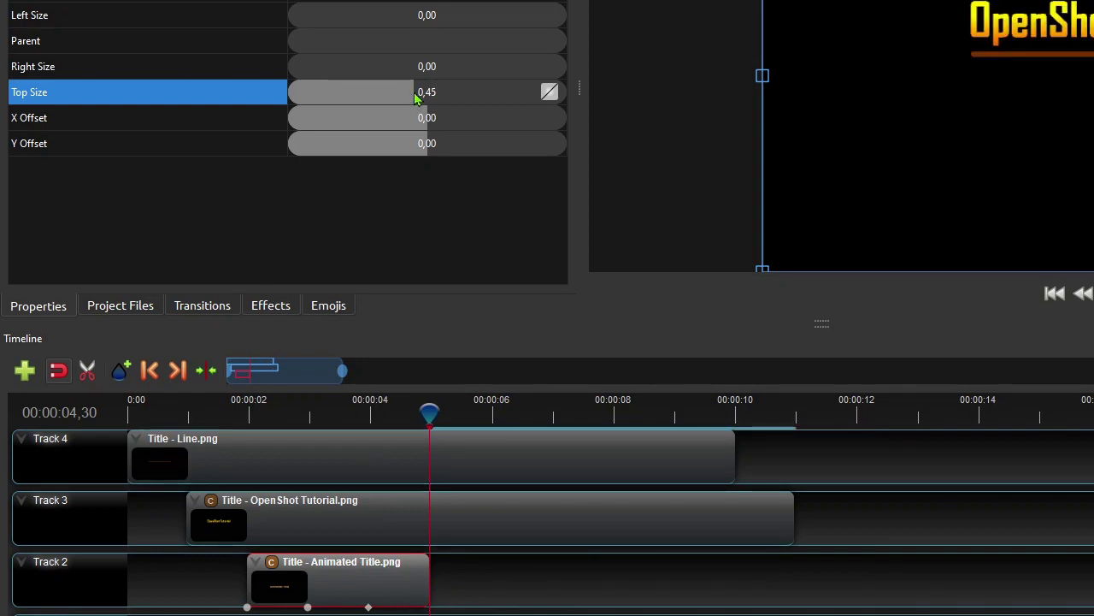
Keyframe the crop Top Size to 0,54 with Ease In (Cubic) easing.
drag(416, 99, 442, 107)
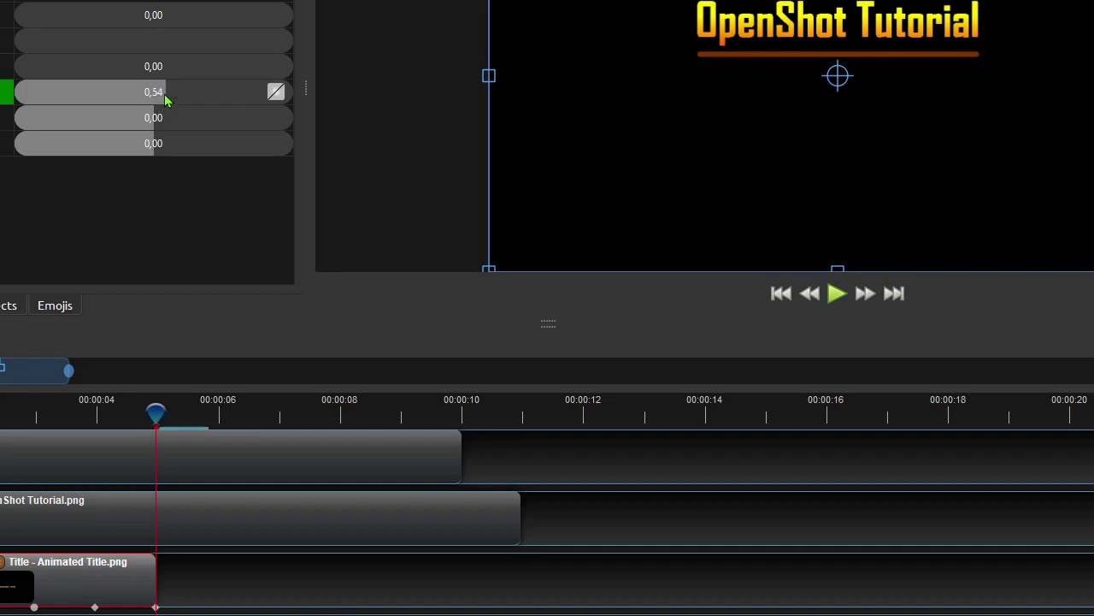
right_click(280, 94)
mouse_move(342, 100)
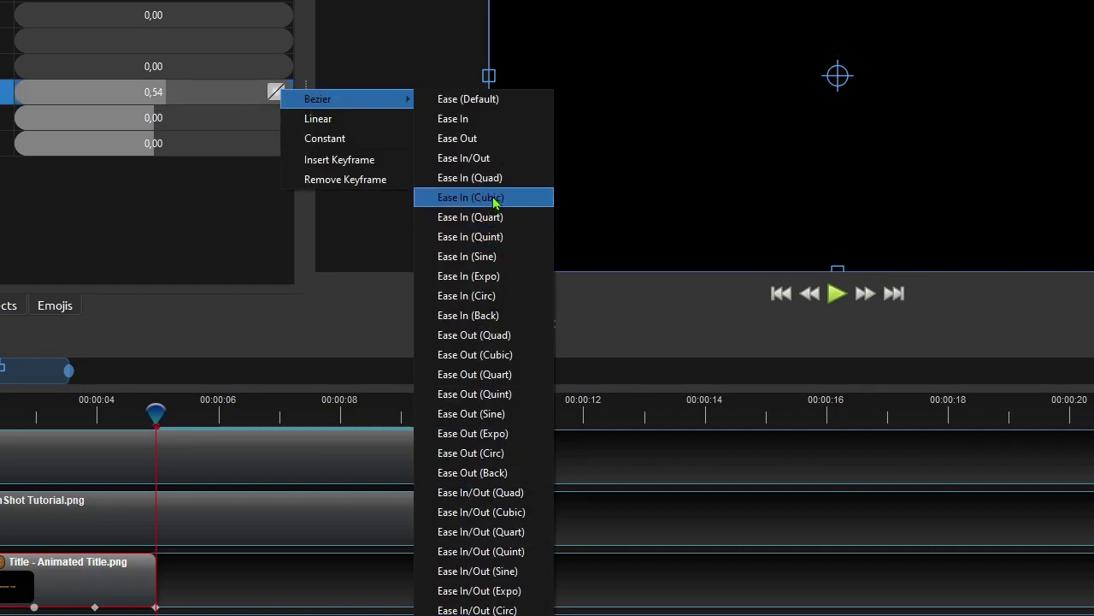
click(494, 198)
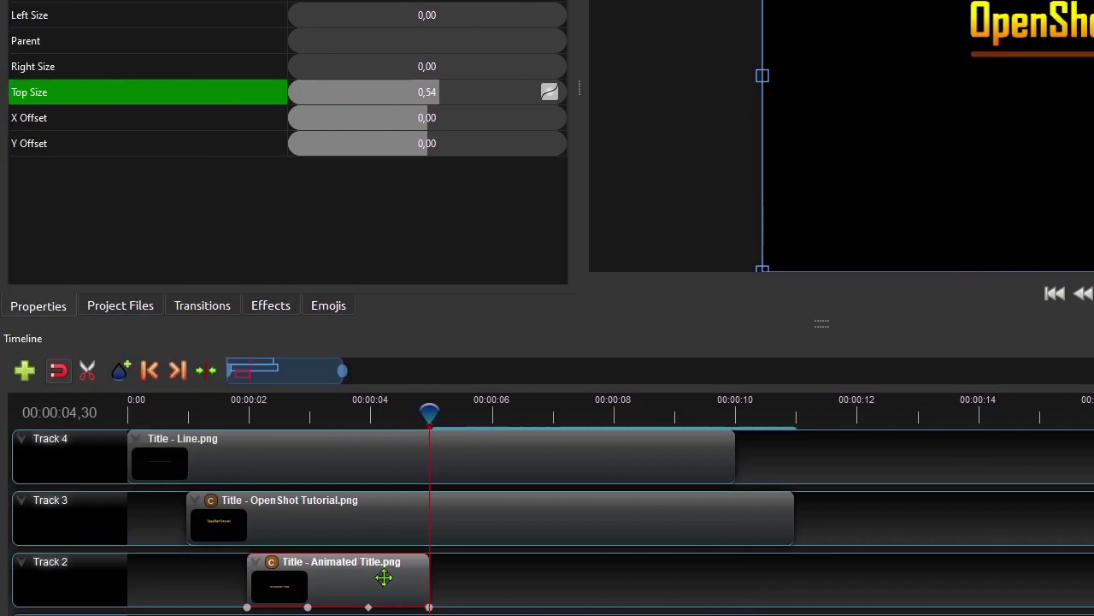
Keyframe the Animated Title's Location Y to -0,08 with Ease In (Quad) easing.
click(384, 578)
scroll(430, 175, down, 1)
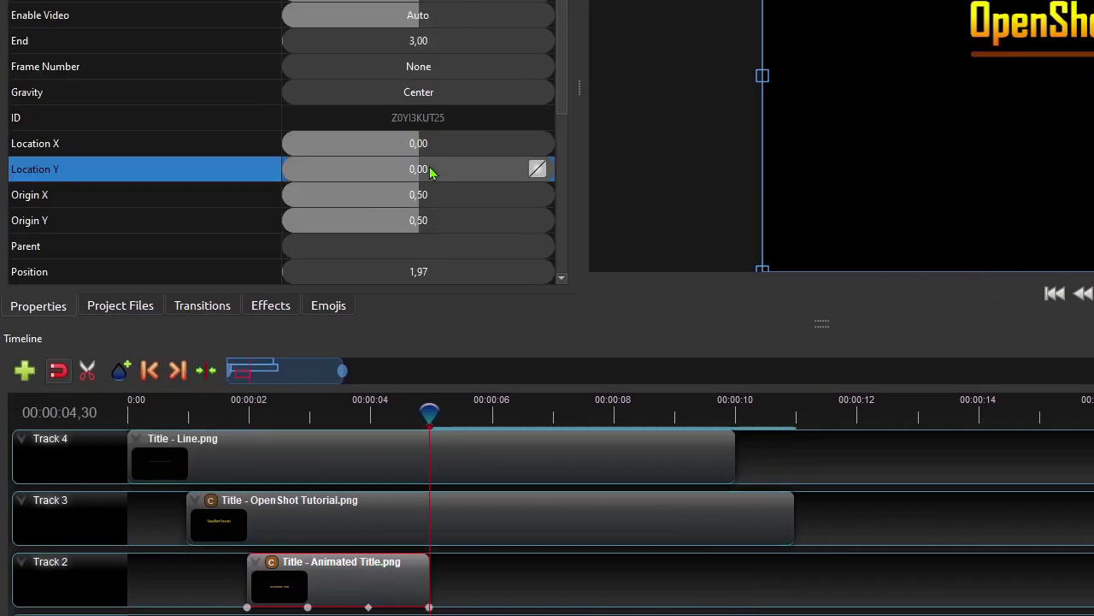
double_click(430, 170)
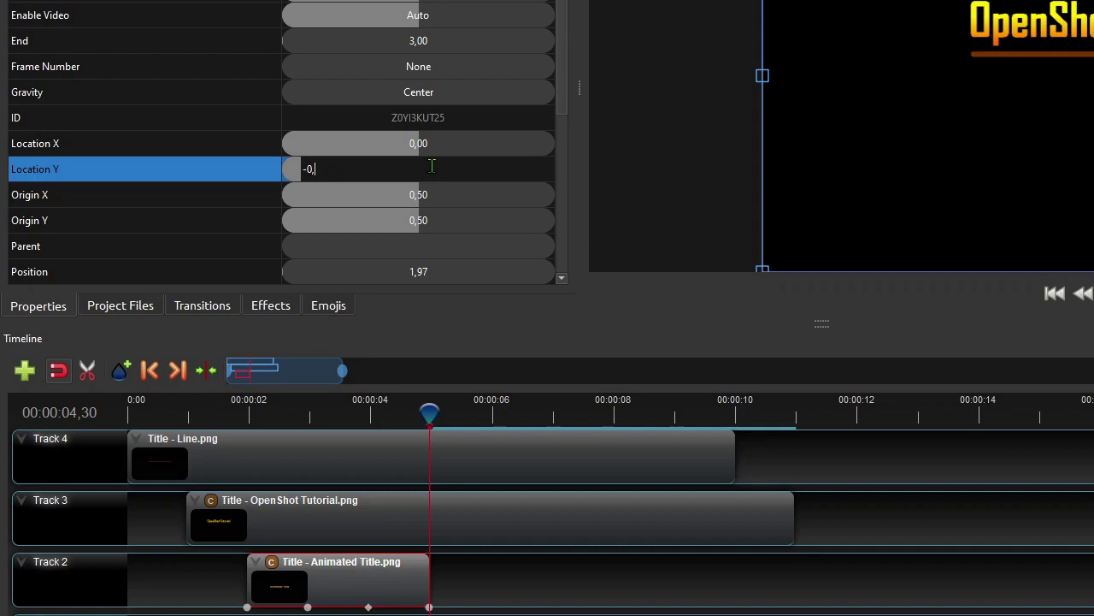
text(-0,08)
key(Return)
right_click(431, 168)
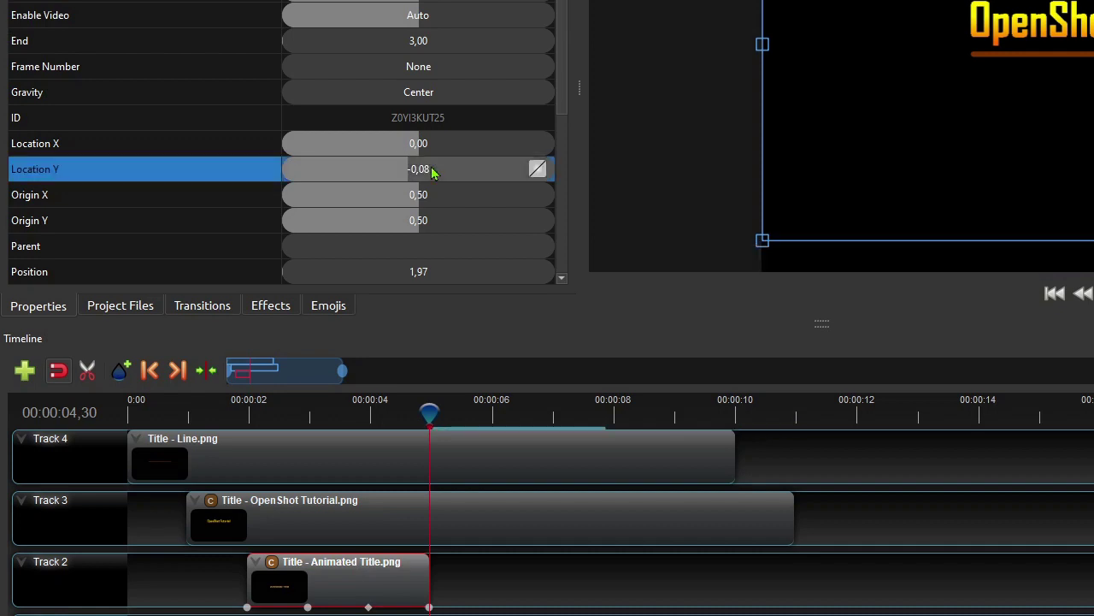
mouse_move(498, 178)
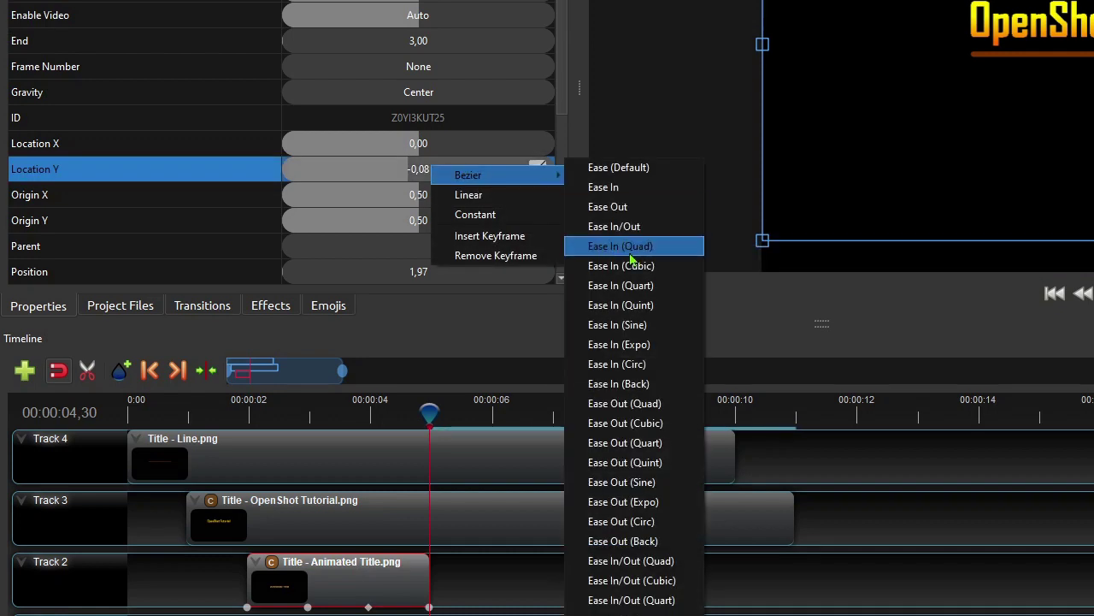
click(629, 246)
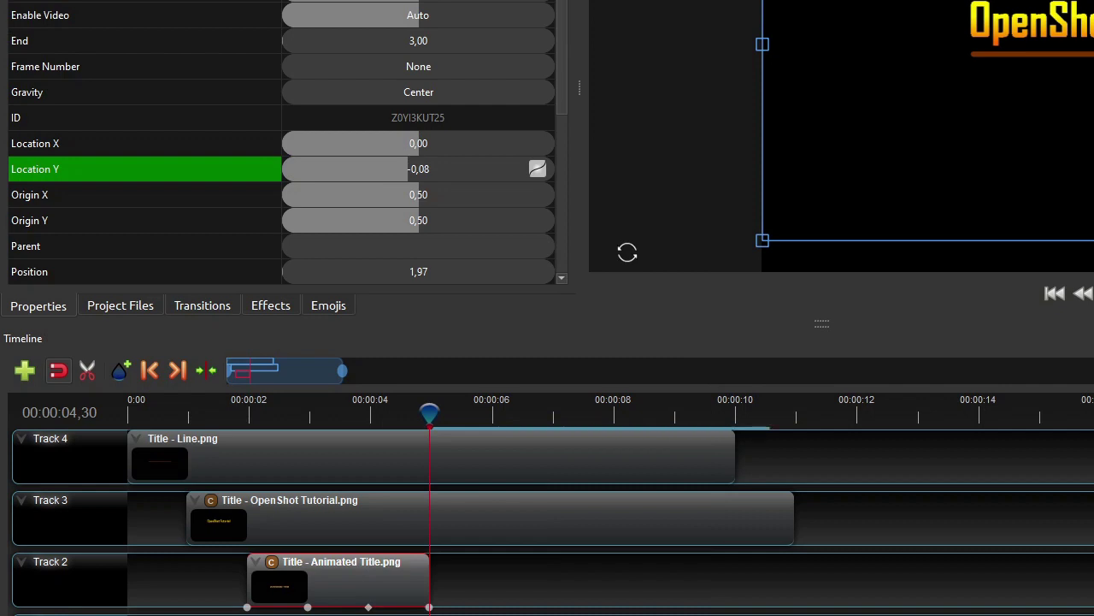
click(466, 525)
Keyframe the Tutorial clip's Location Y and Bottom Size 0,55, then trim it to 00:00:05,30.
right_click(444, 249)
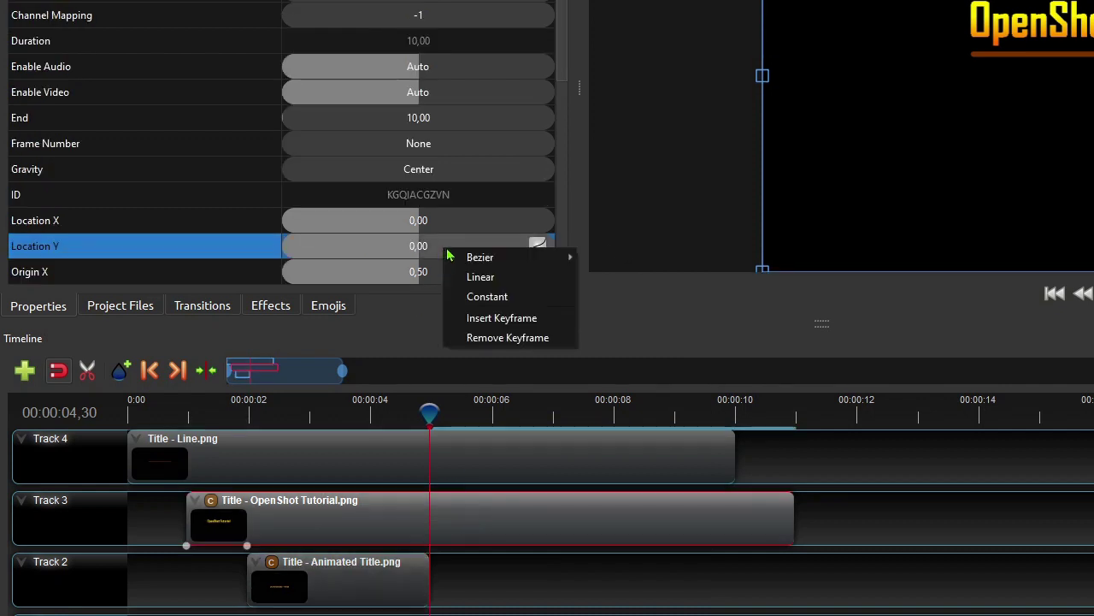
click(483, 318)
click(211, 549)
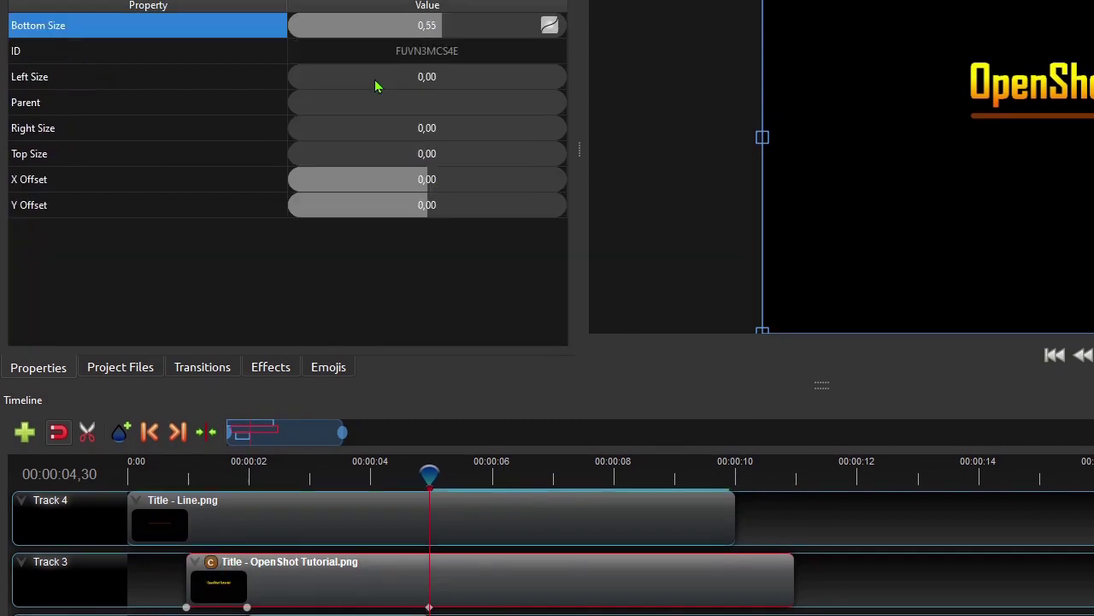
right_click(442, 17)
click(502, 82)
click(493, 466)
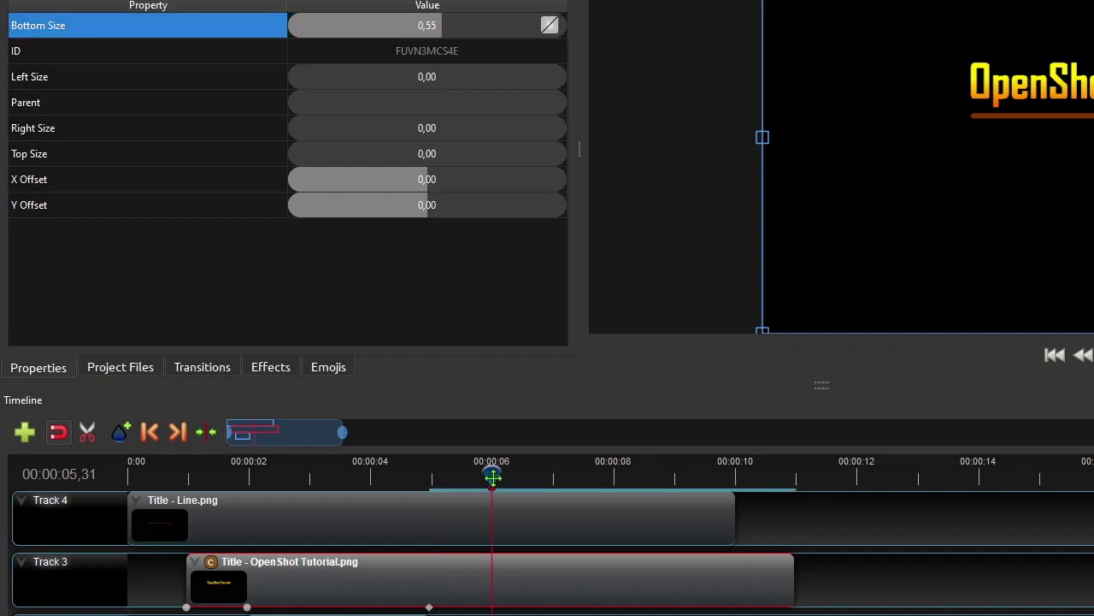
drag(802, 583, 490, 584)
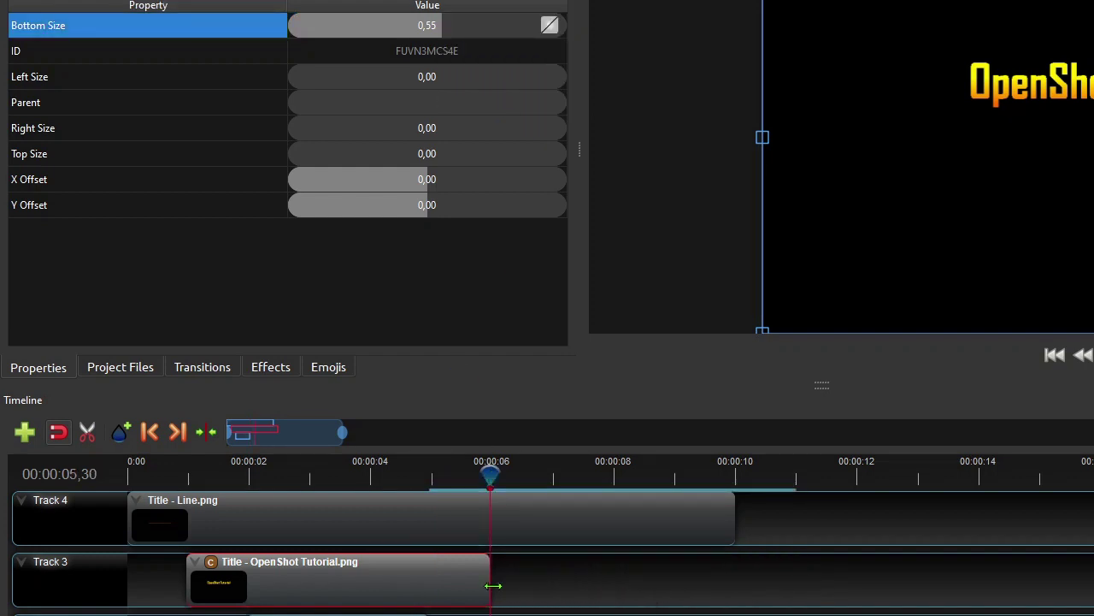
Set the crop Bottom Size to 0,70 with Ease In (Quad) easing.
double_click(439, 25)
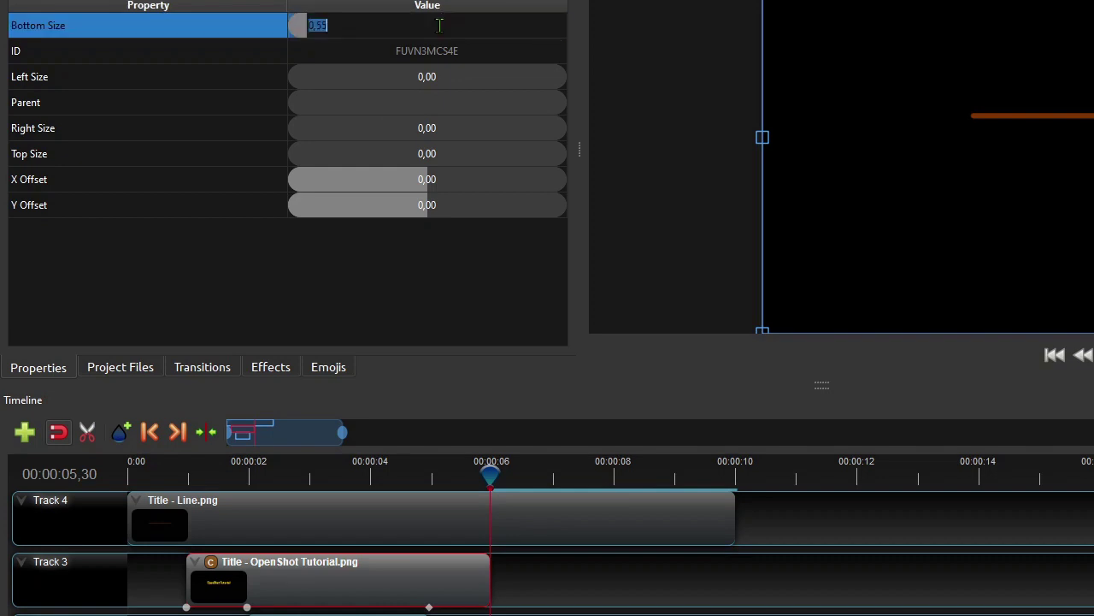
text(0,7)
key(Return)
right_click(439, 26)
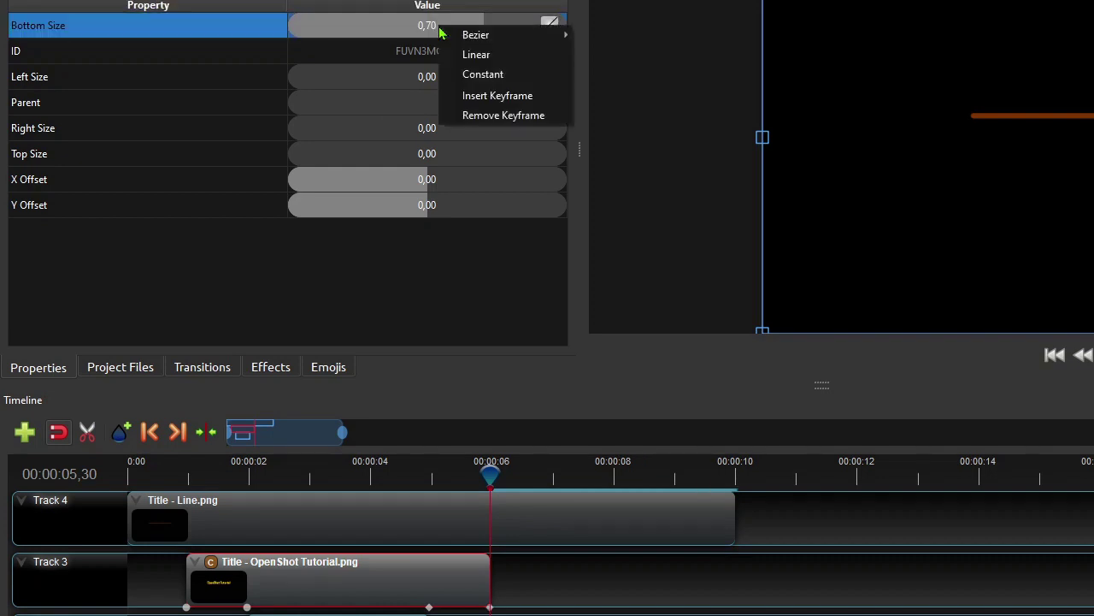
mouse_move(479, 34)
click(643, 114)
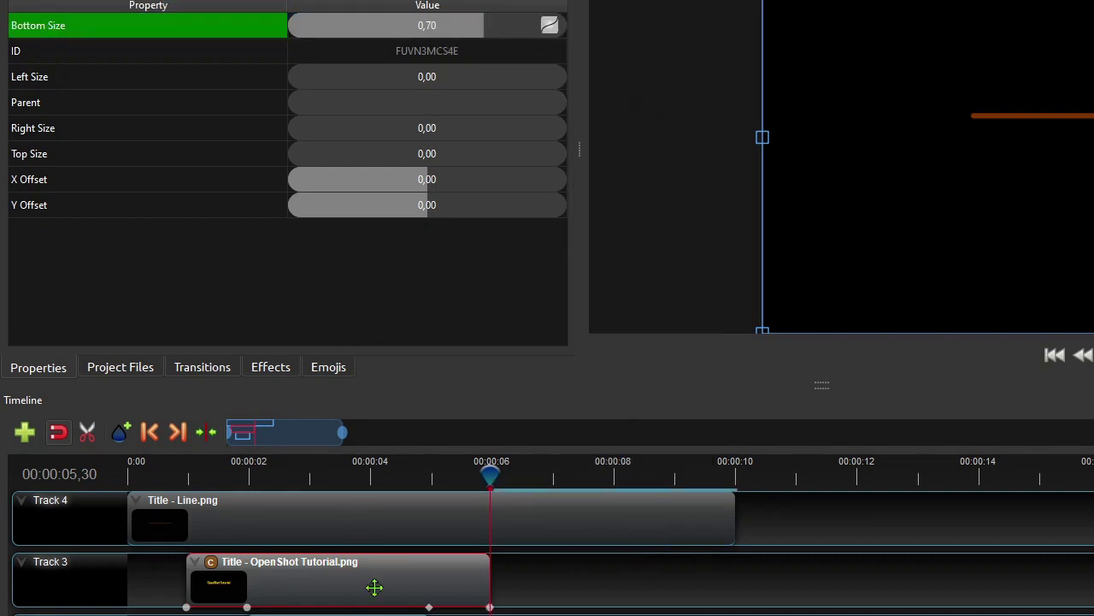
Set the OpenShot Tutorial clip's Location Y to 0,13 with Bezier easing.
click(374, 587)
double_click(444, 236)
text(0)
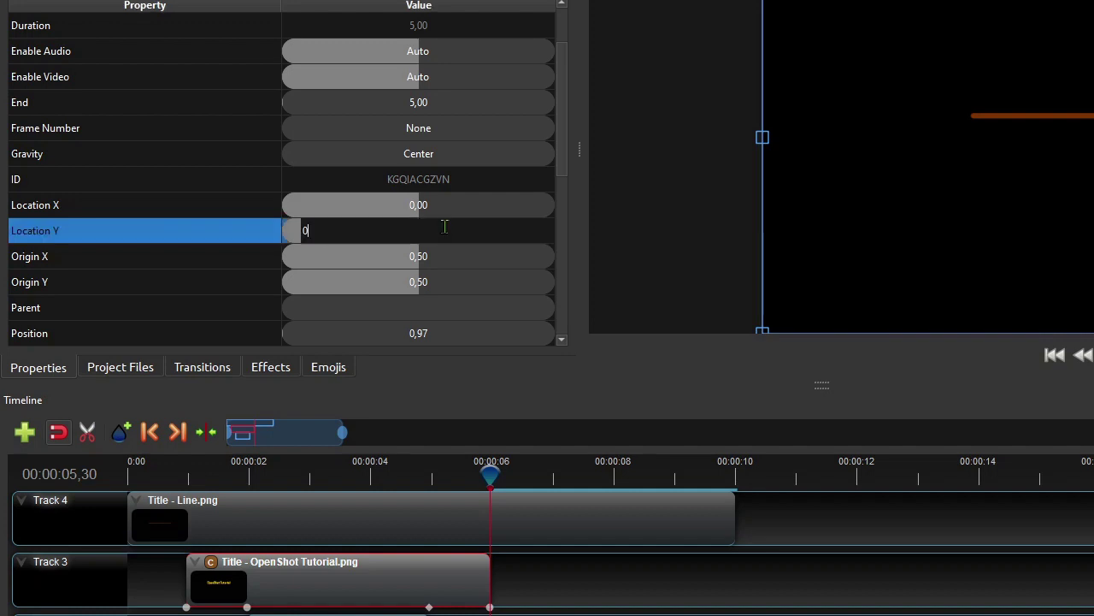
text(,13)
key(Return)
right_click(444, 230)
mouse_move(537, 242)
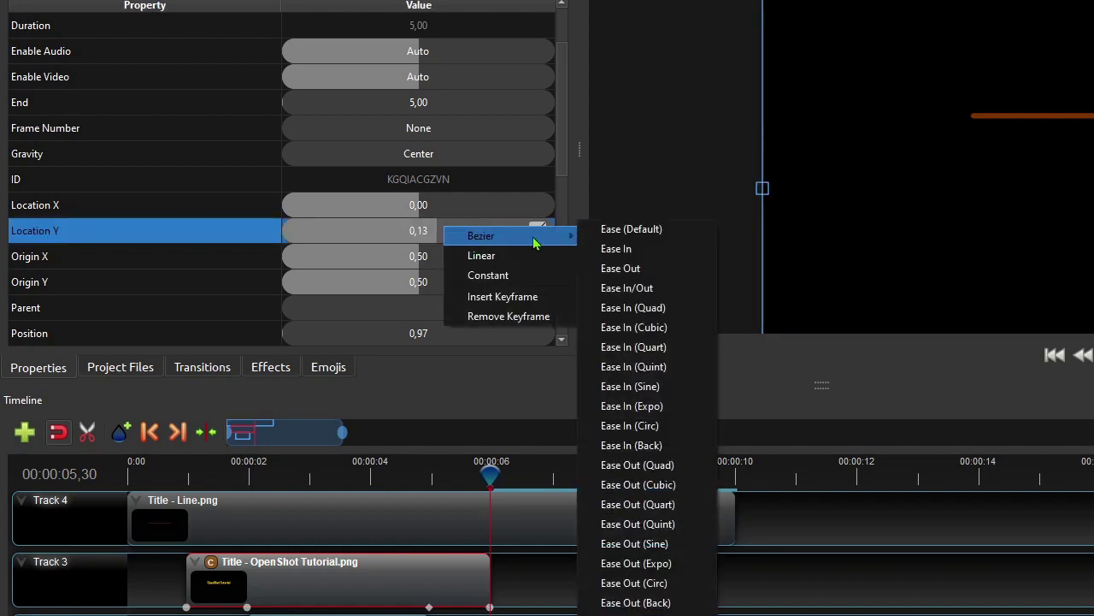
click(648, 302)
click(547, 524)
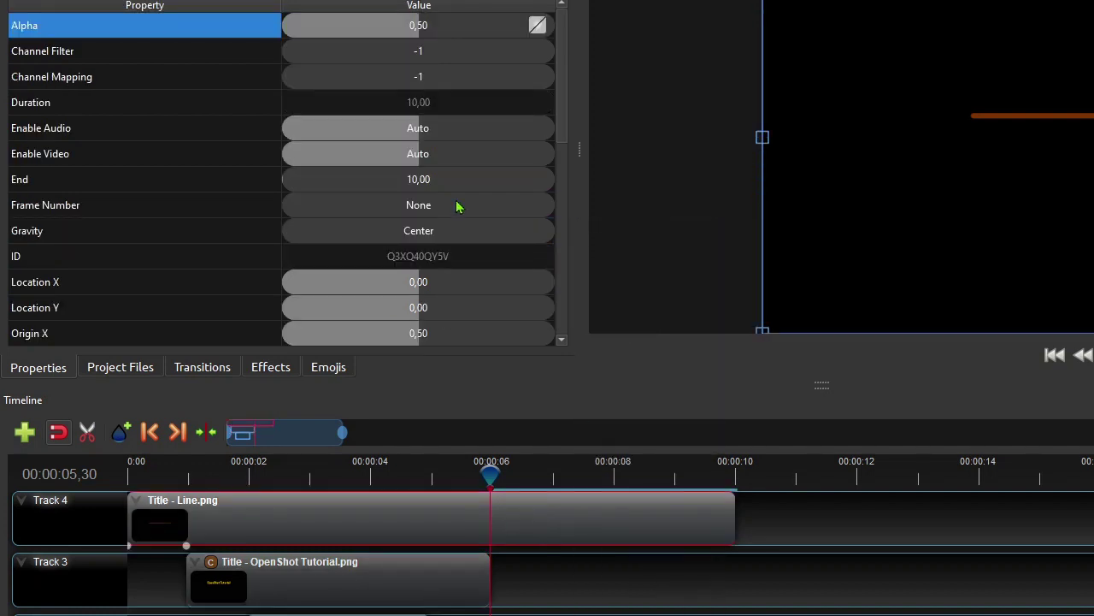
Keyframe the Line's Scale X at 1,00 and trim the clip to end at 00:00:06,30.
scroll(451, 214, down, 4)
right_click(444, 180)
click(488, 248)
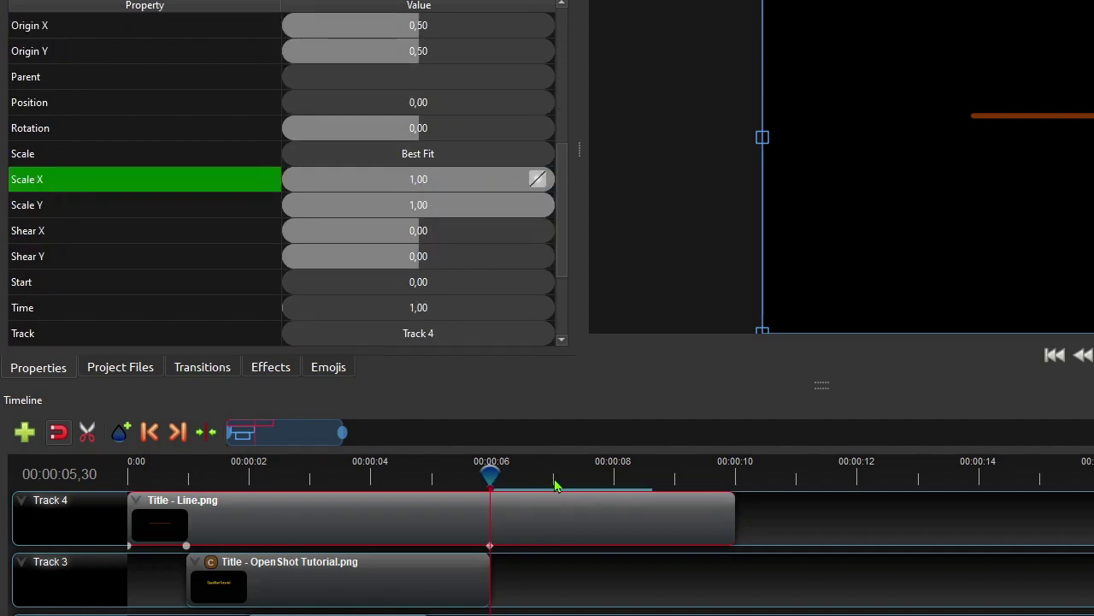
click(554, 477)
drag(555, 476, 552, 476)
drag(737, 514, 551, 530)
Set Scale X to 0,00 at the clip's end with ease-in easing.
double_click(423, 183)
text(0)
key(Return)
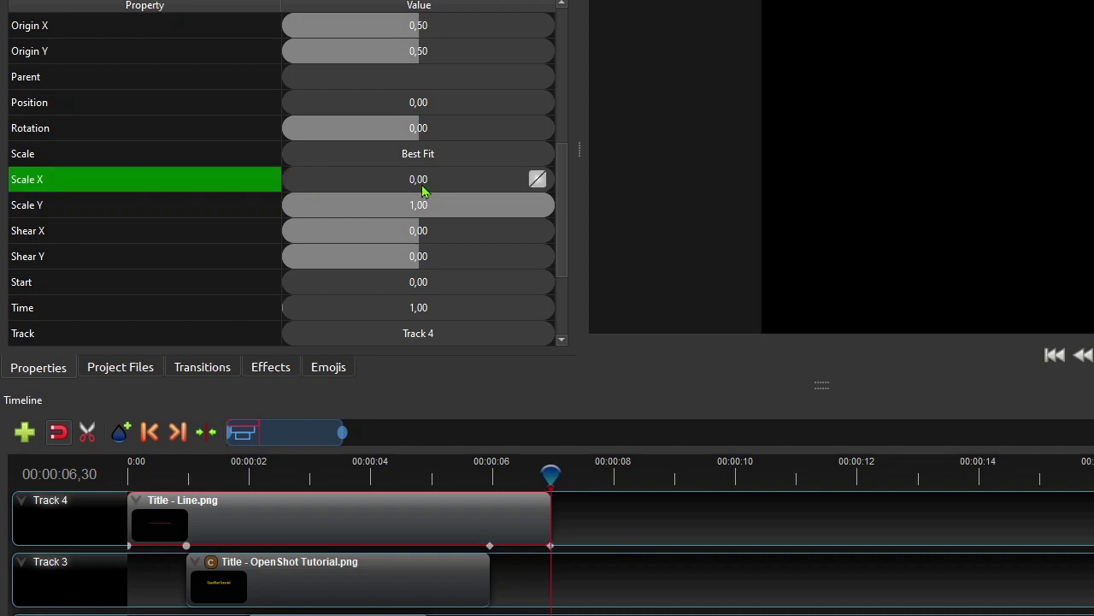
right_click(535, 180)
mouse_move(599, 184)
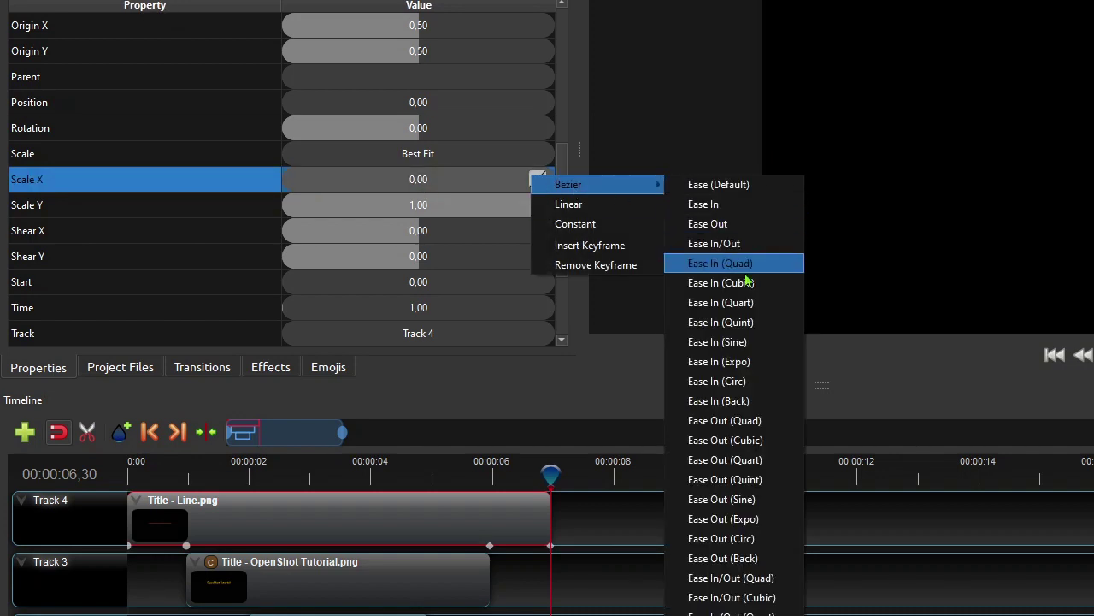
click(750, 370)
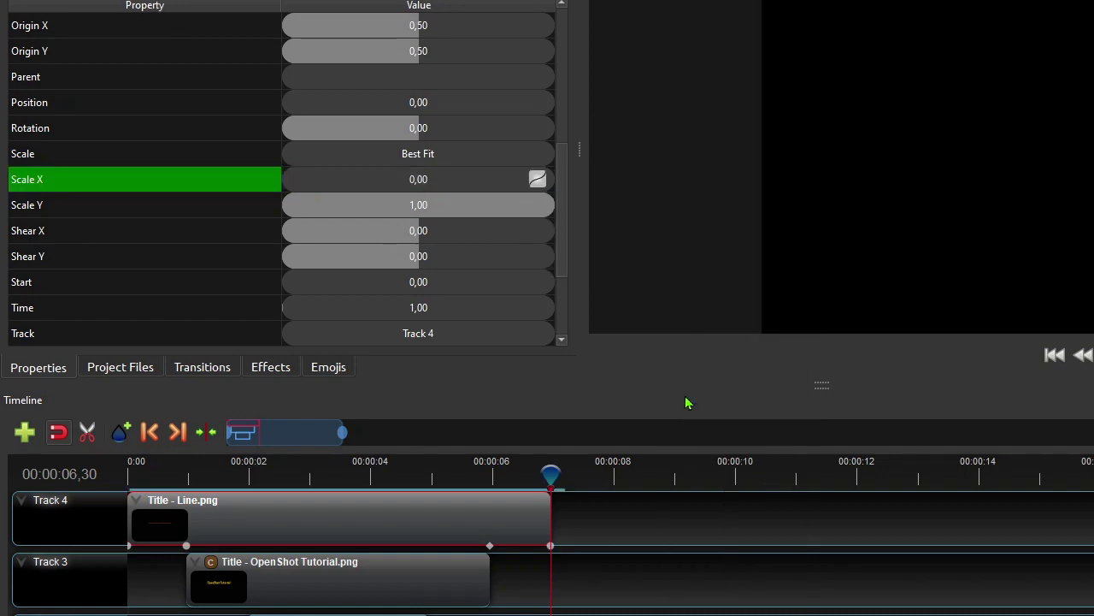
Set the Line clip's Alpha to 1,00 at the start.
click(149, 432)
scroll(432, 171, up, 4)
click(431, 25)
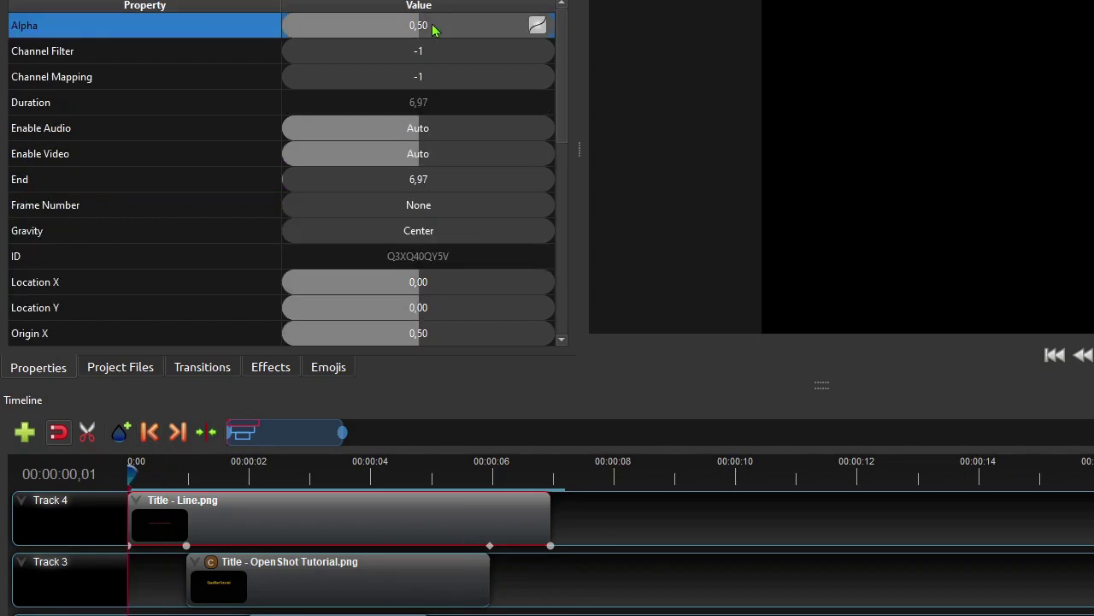
double_click(431, 26)
text(1)
key(Return)
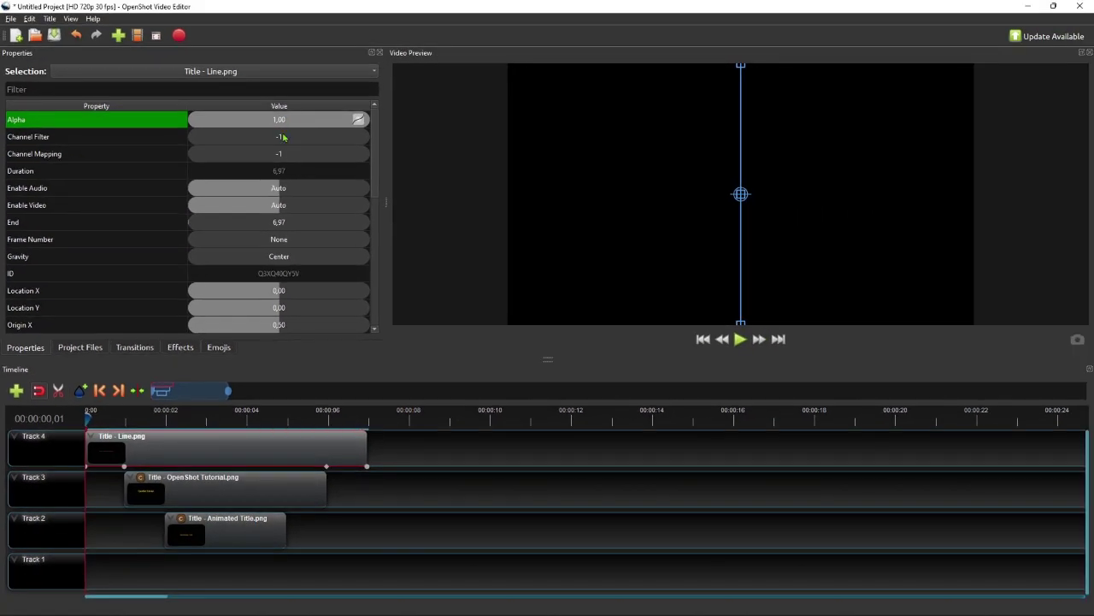
Place the Background image on Track 1 starting around 6 seconds.
click(96, 346)
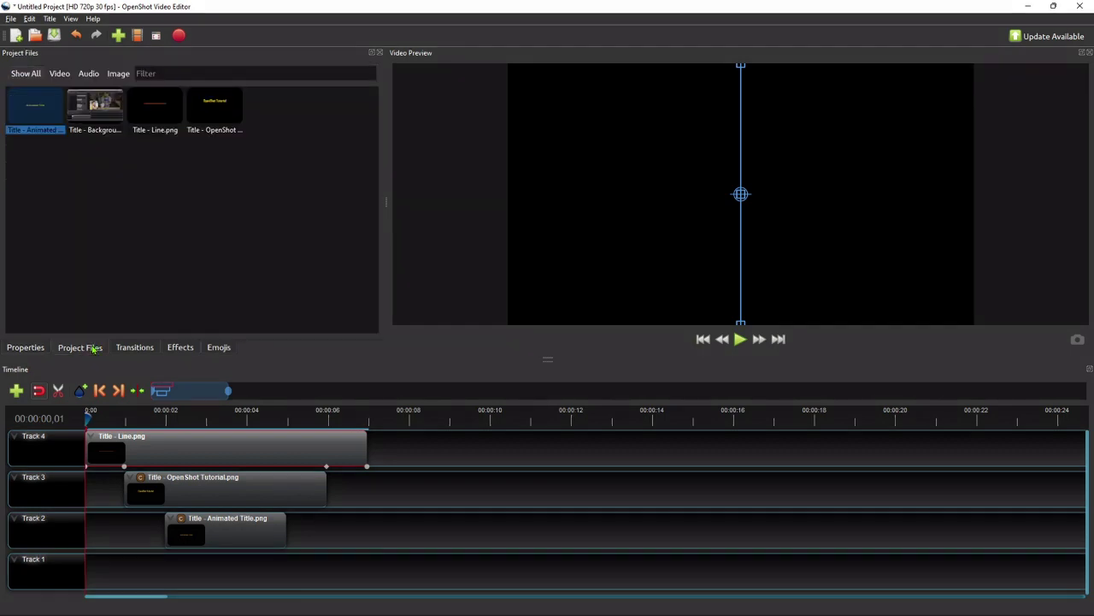
click(351, 419)
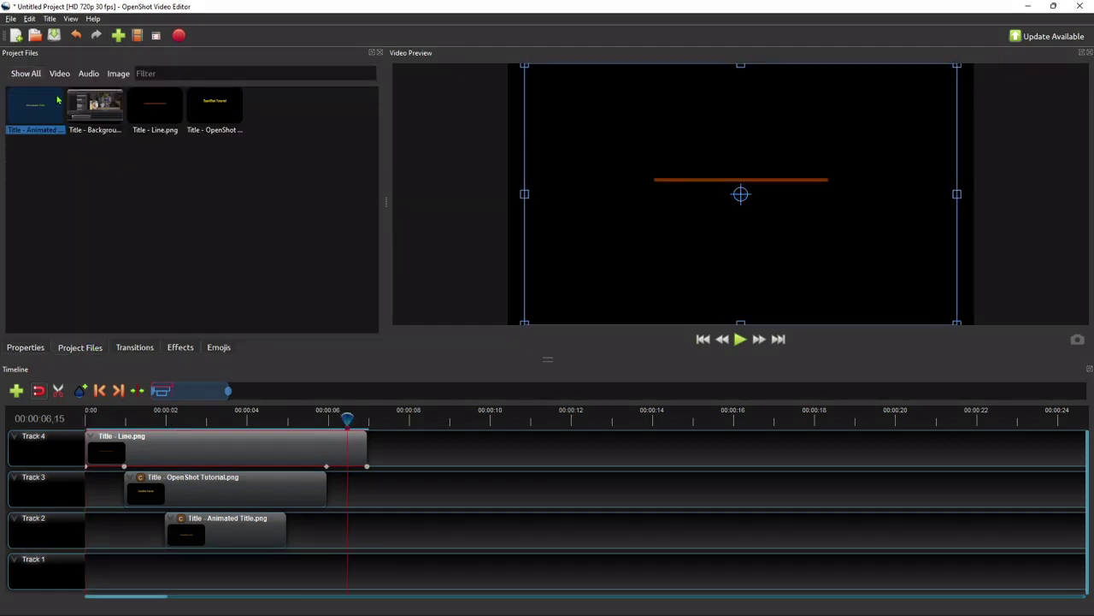
drag(94, 106, 399, 575)
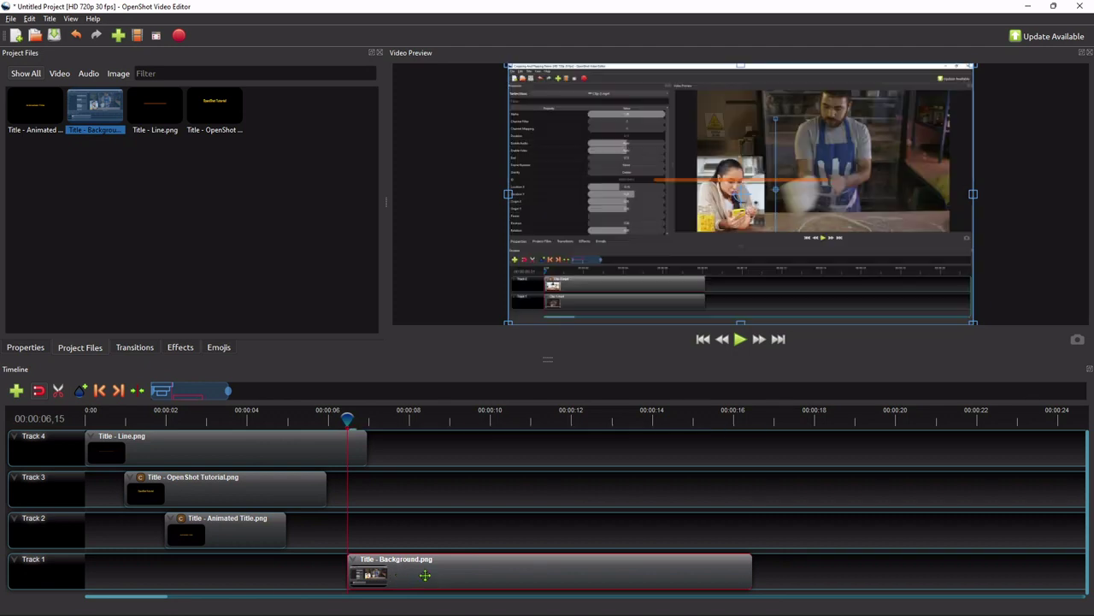
Give the background clip a Fade In at its start.
right_click(428, 581)
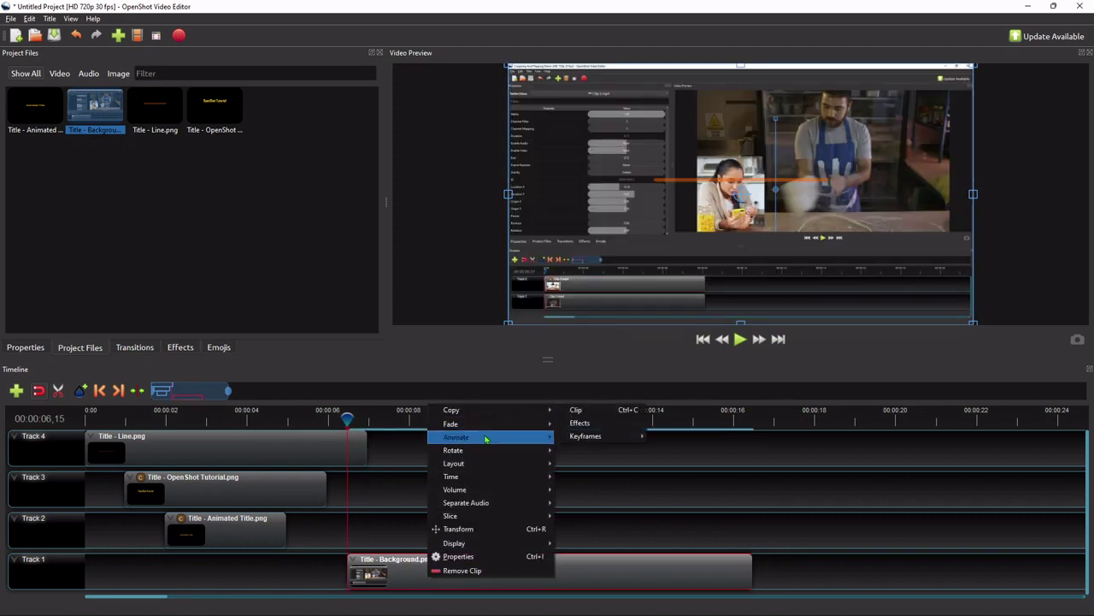
mouse_move(451, 423)
mouse_move(599, 440)
click(663, 442)
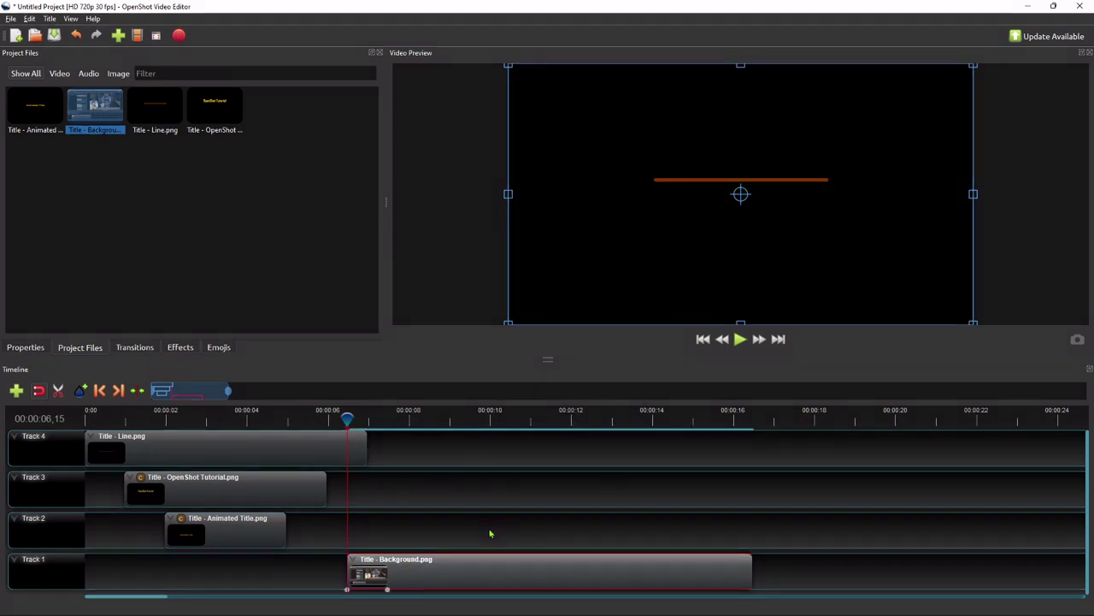
click(106, 414)
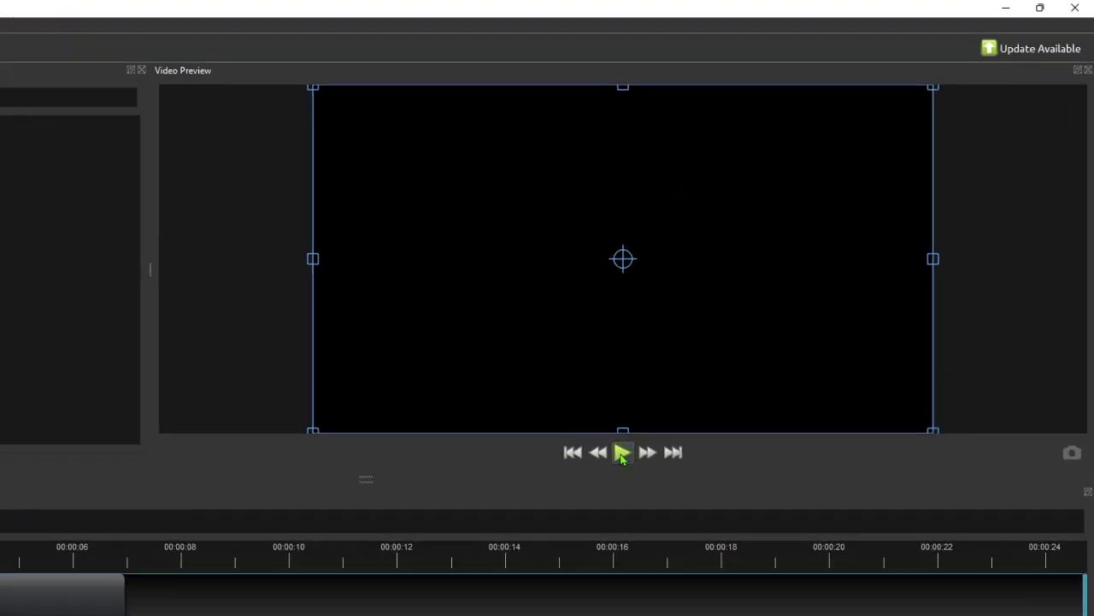
Play the whole intro and pause around 12 seconds on the background.
click(621, 454)
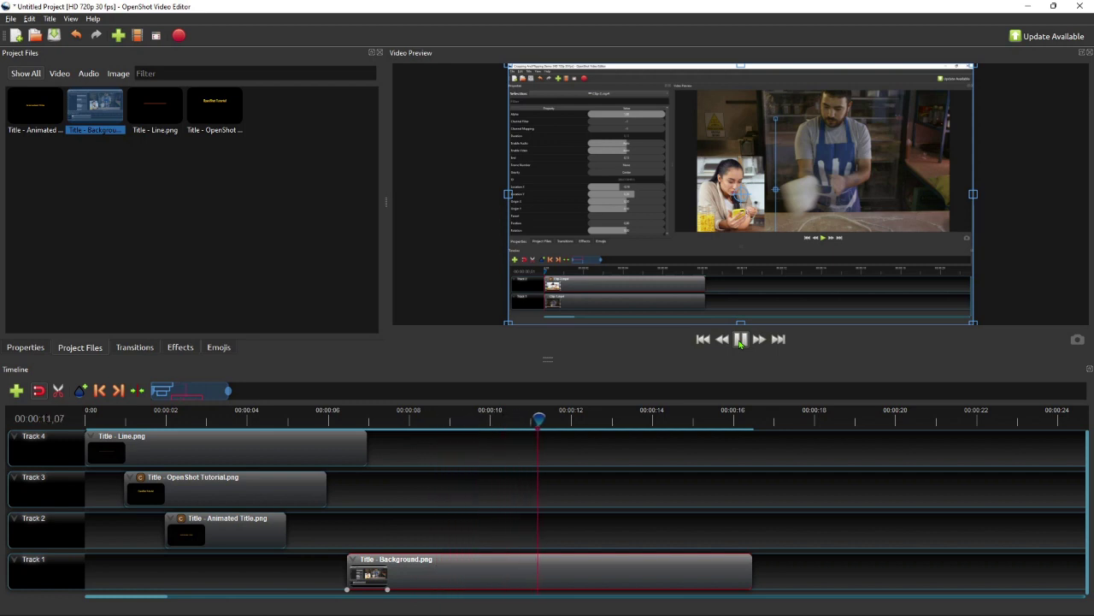
click(741, 339)
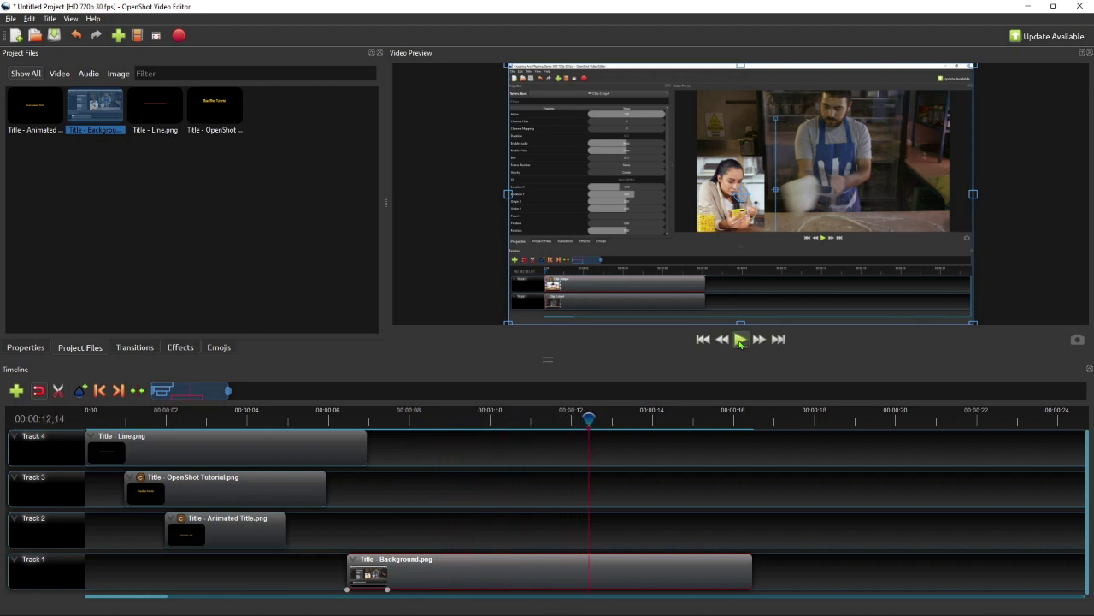